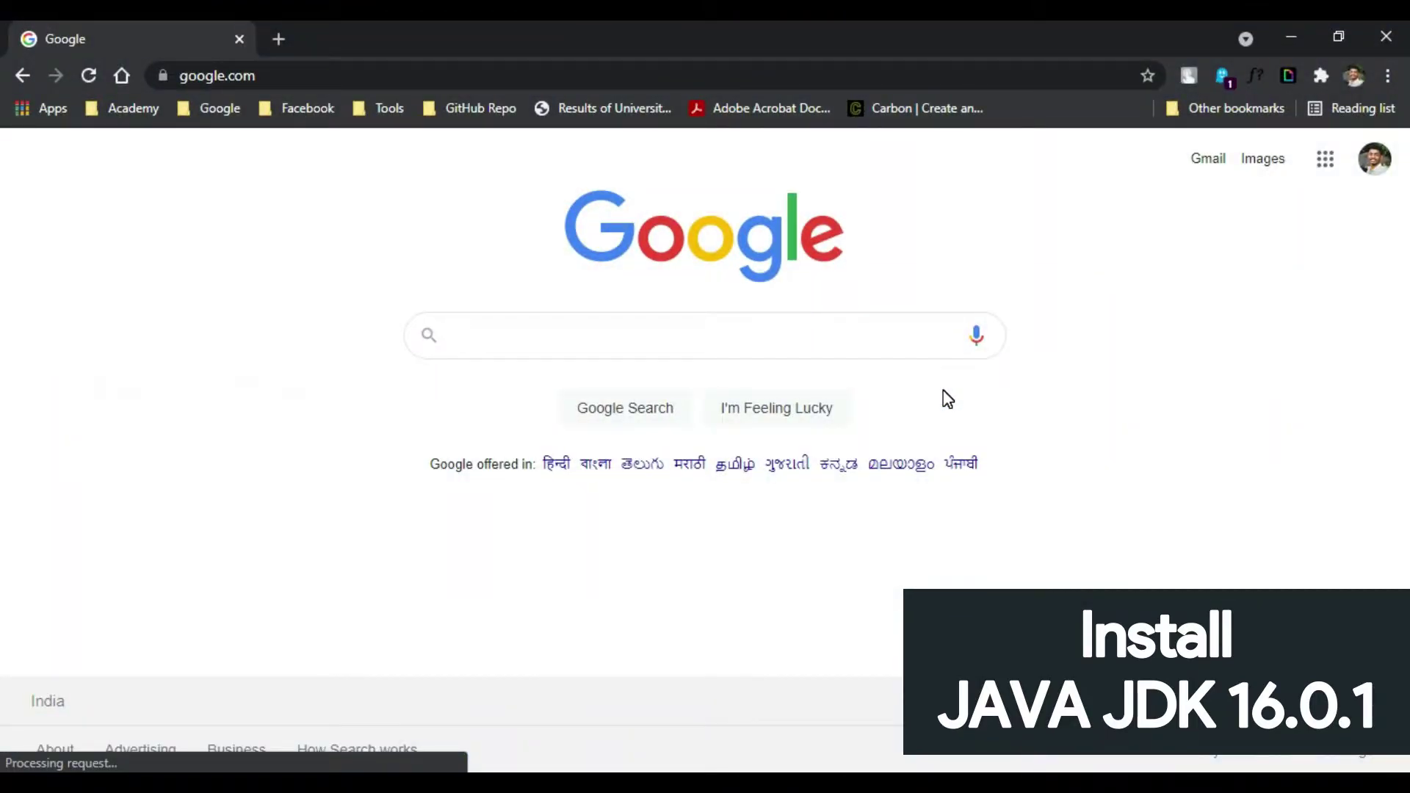
- Search Google for 'java sdk'
text(java sd)
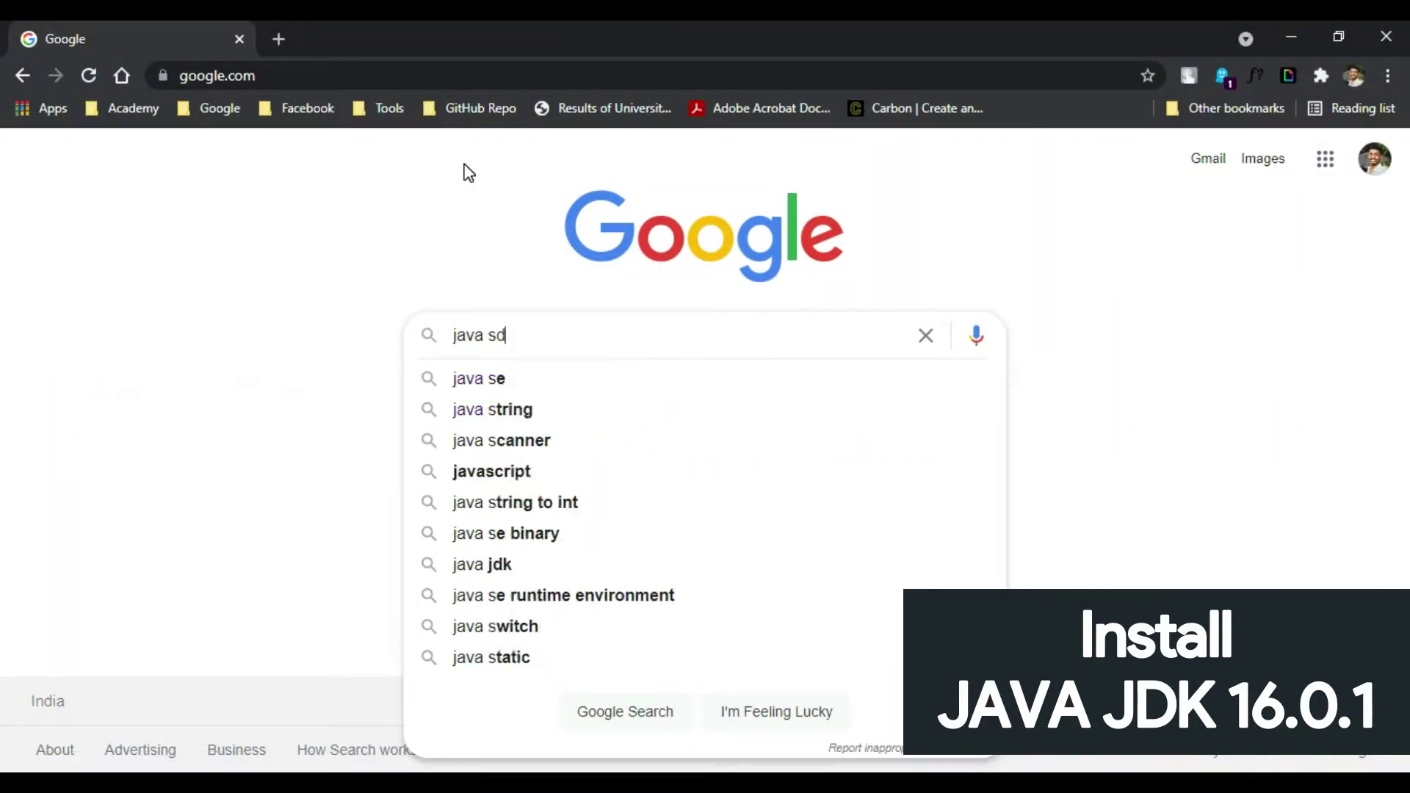
text(k)
key(Return)
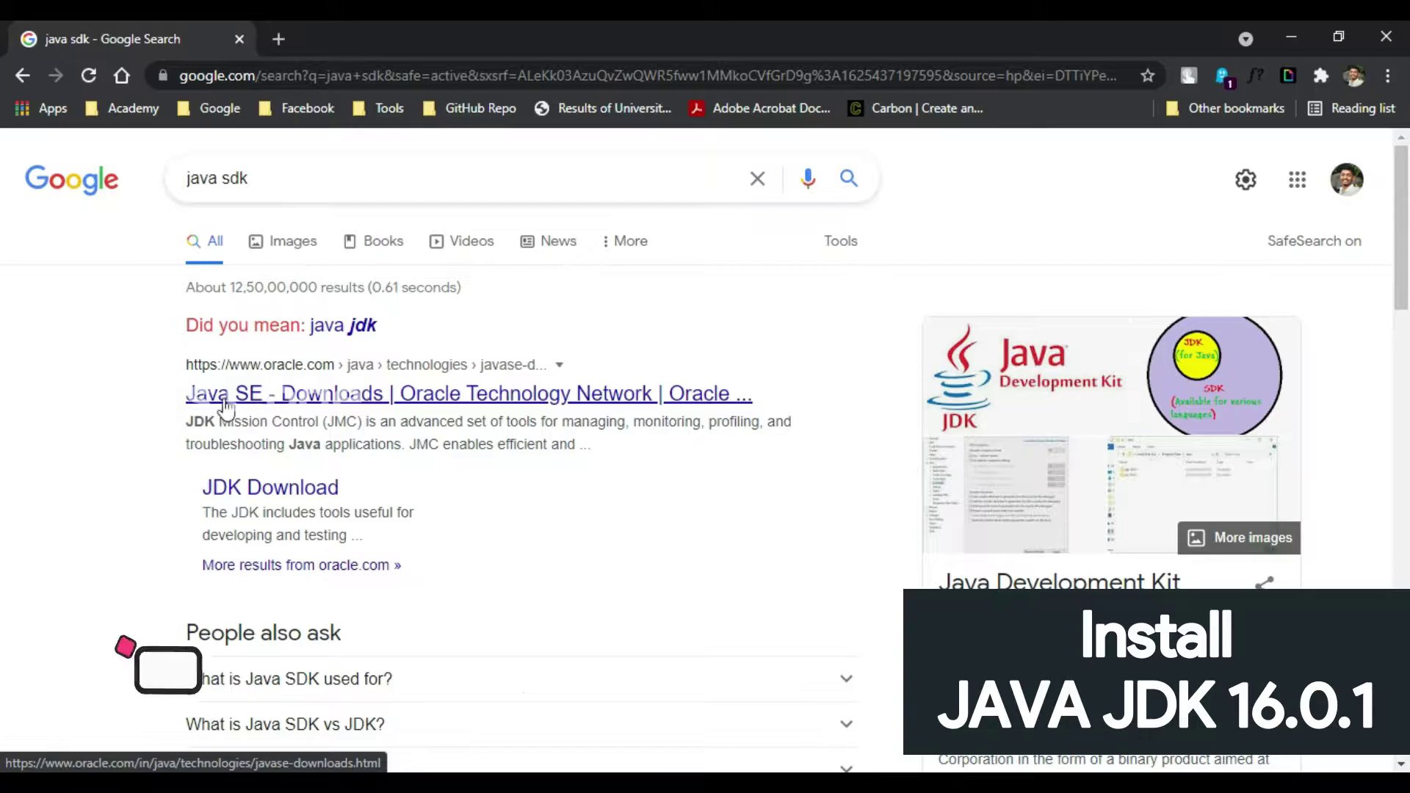
- Open Oracle's 'Java SE - Downloads' result and locate the Java SE 16.0.1 release
click(401, 404)
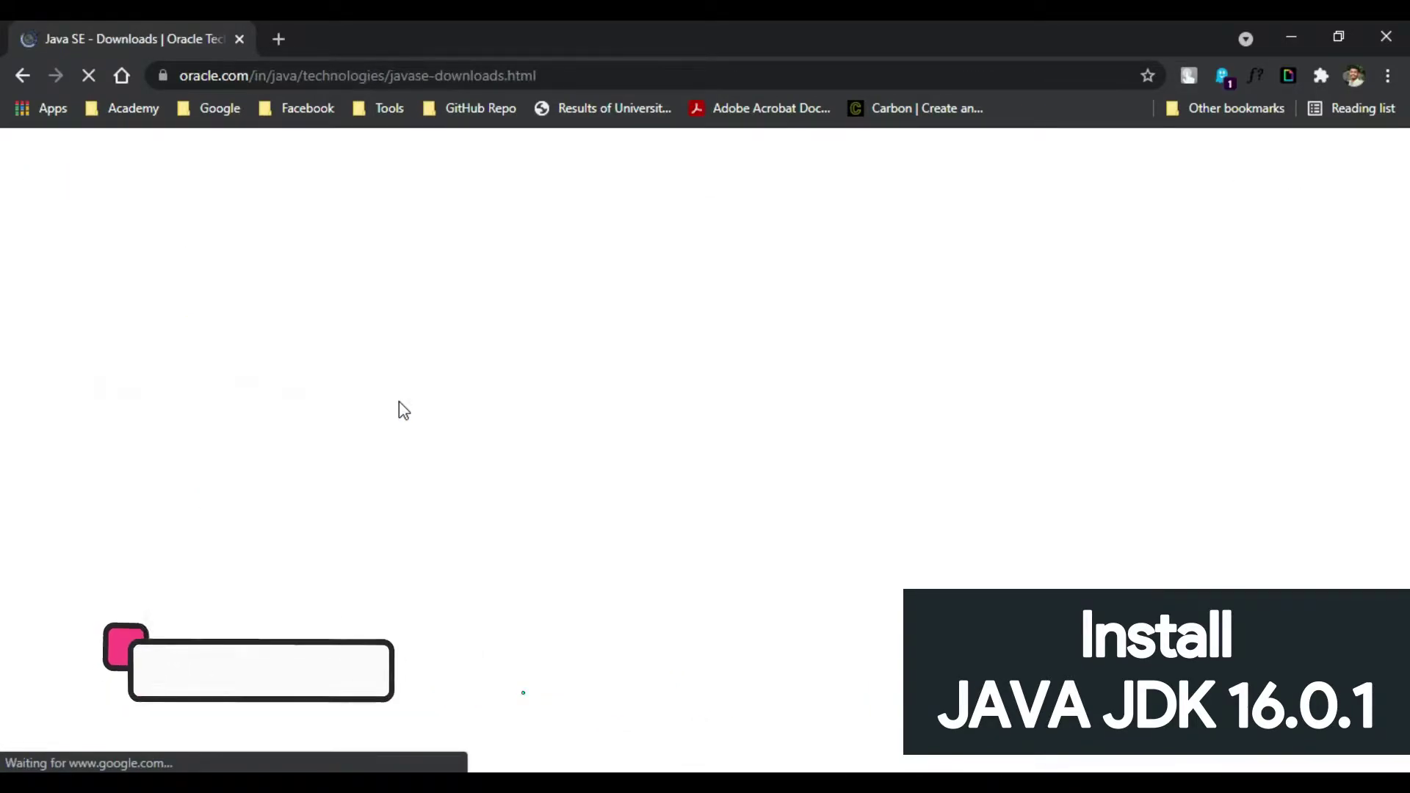
scroll(400, 403, down, 8)
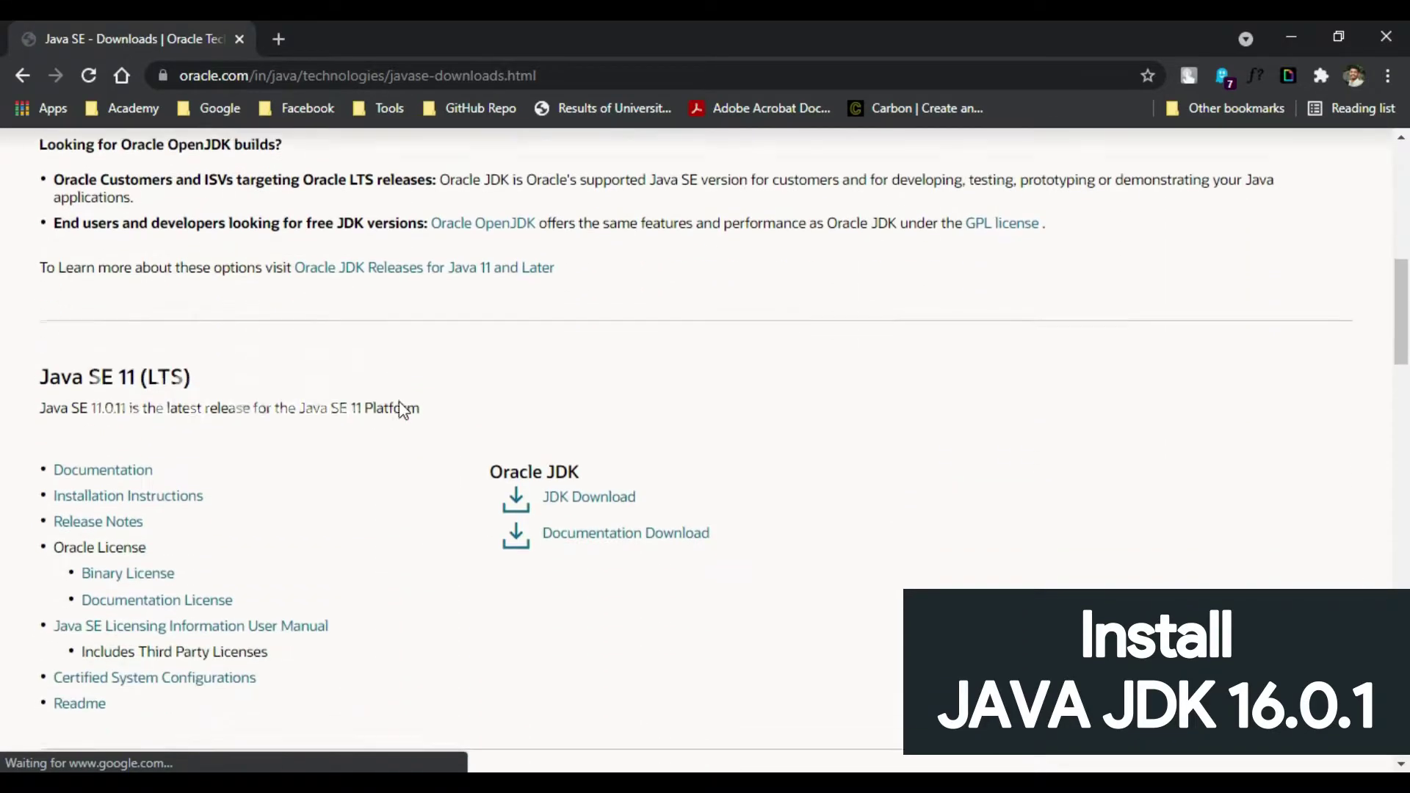
scroll(399, 402, up, 8)
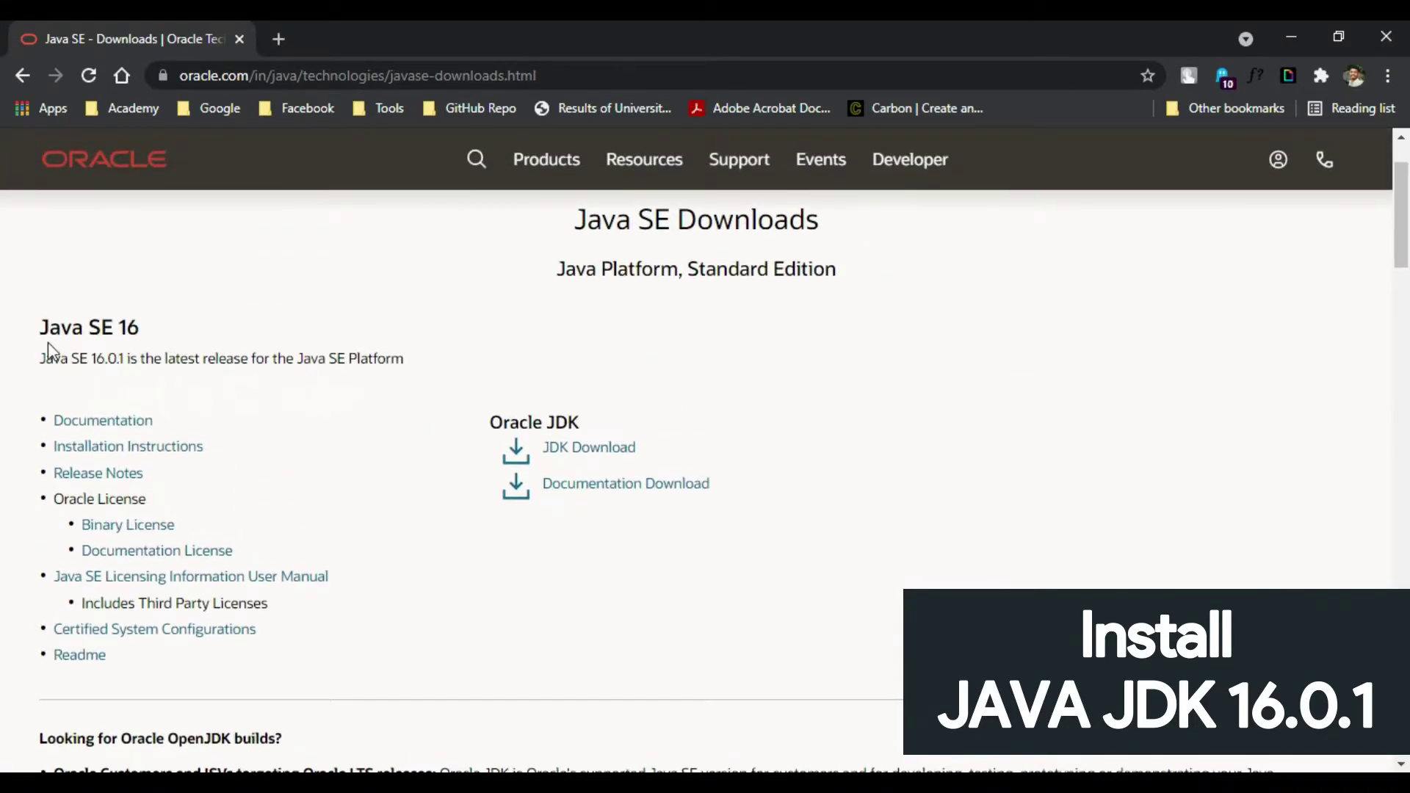
drag(41, 332, 143, 329)
scroll(249, 353, up, 2)
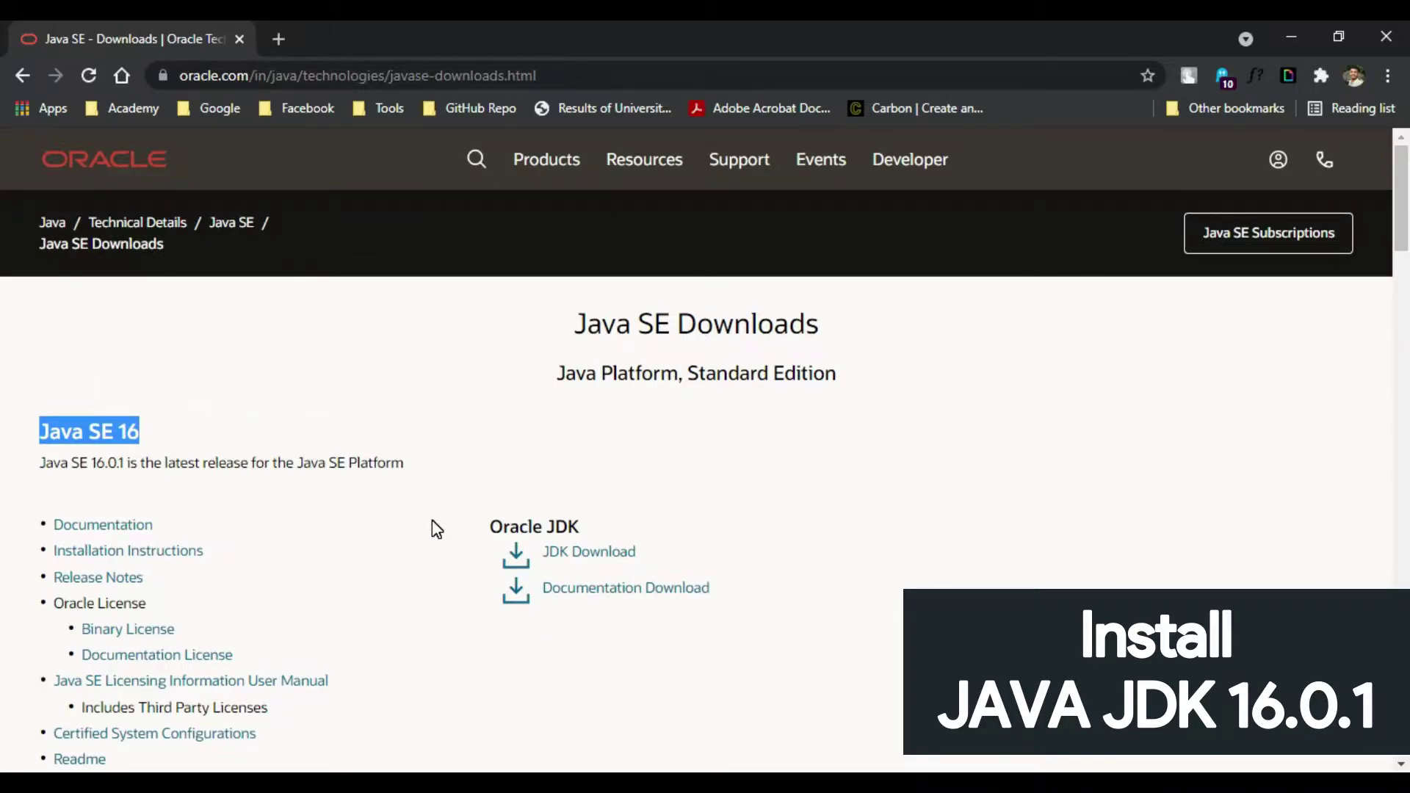
- Go to the JDK 16.0.1 download page and find the jdk-16.0.1_windows-x64_bin.exe installer row
click(574, 559)
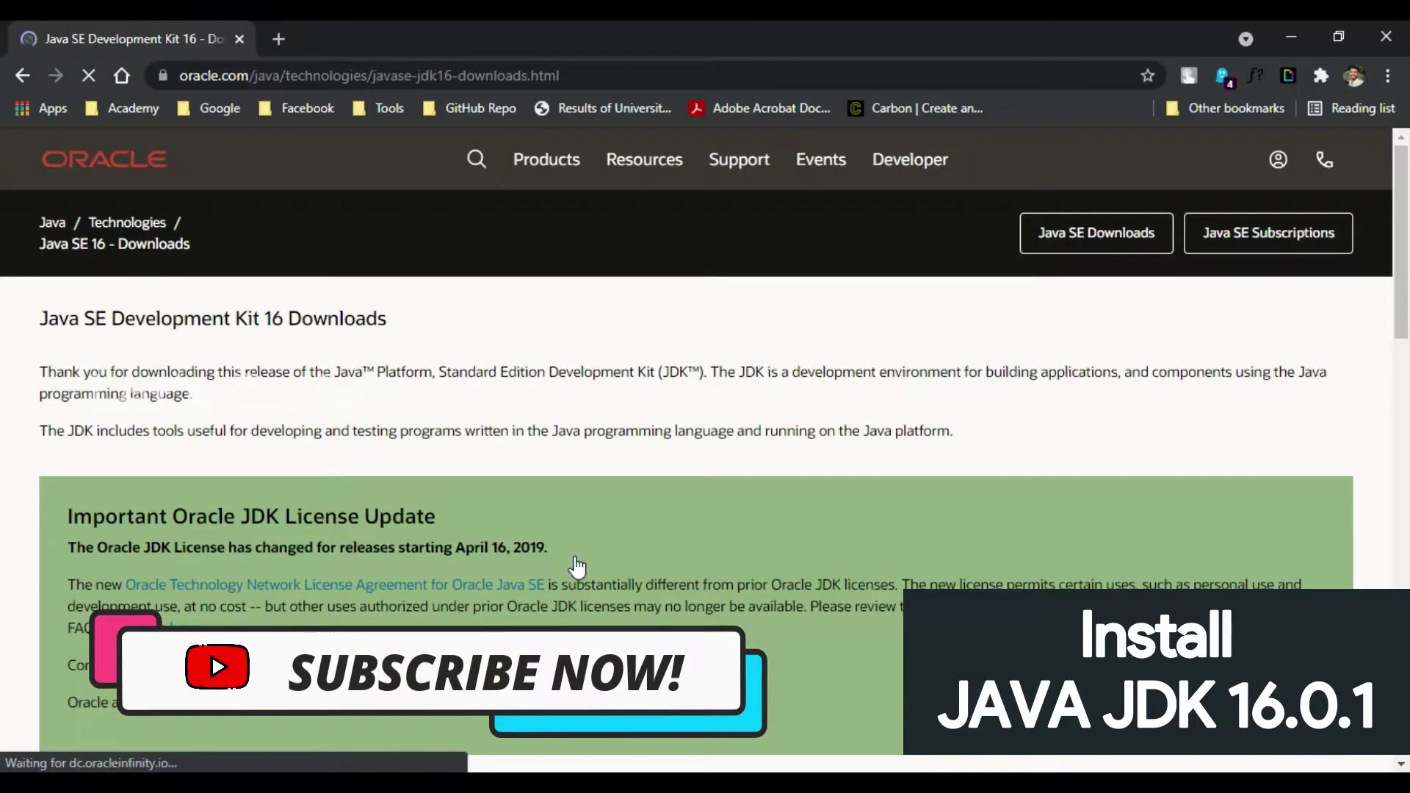
scroll(577, 565, down, 7)
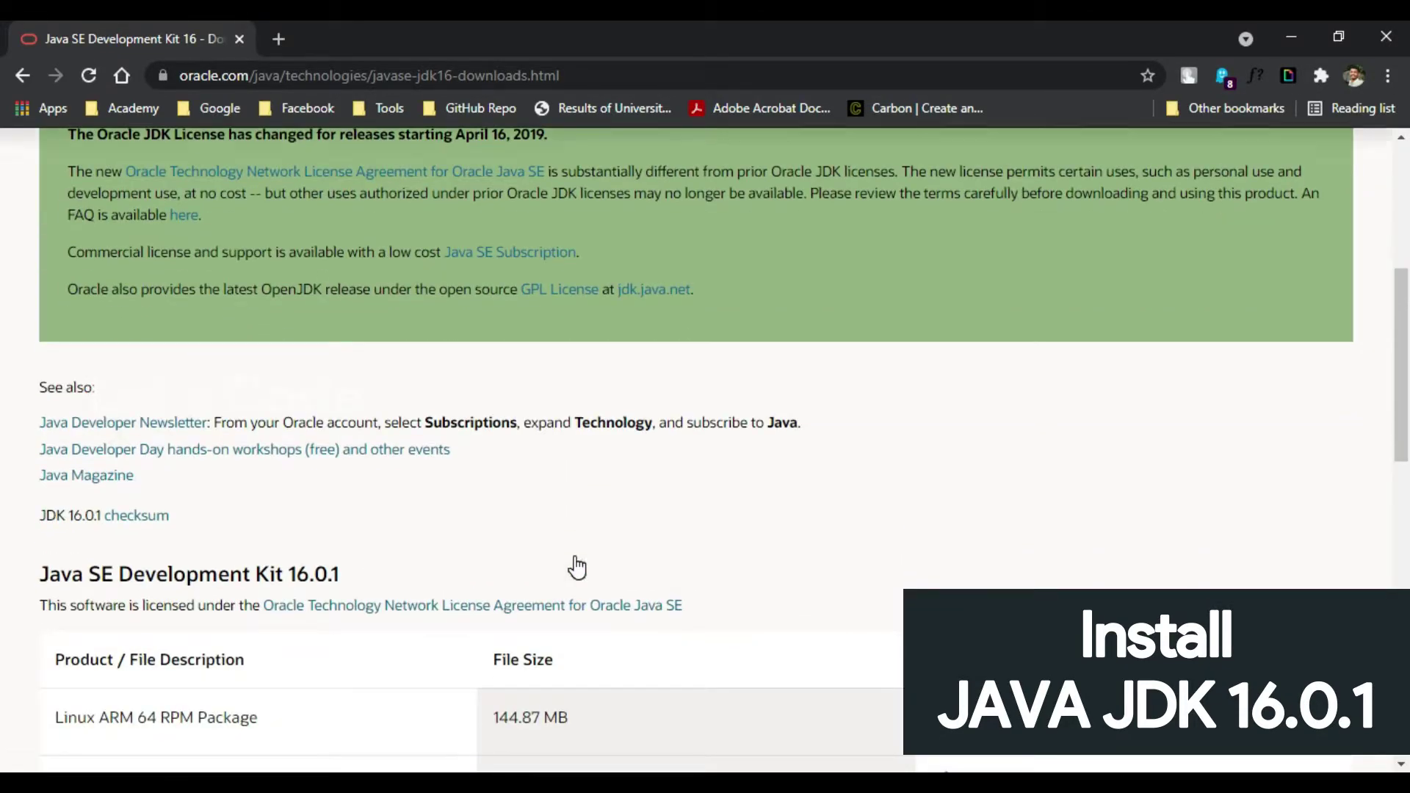
scroll(576, 566, down, 3)
scroll(576, 565, down, 5)
scroll(576, 565, down, 3)
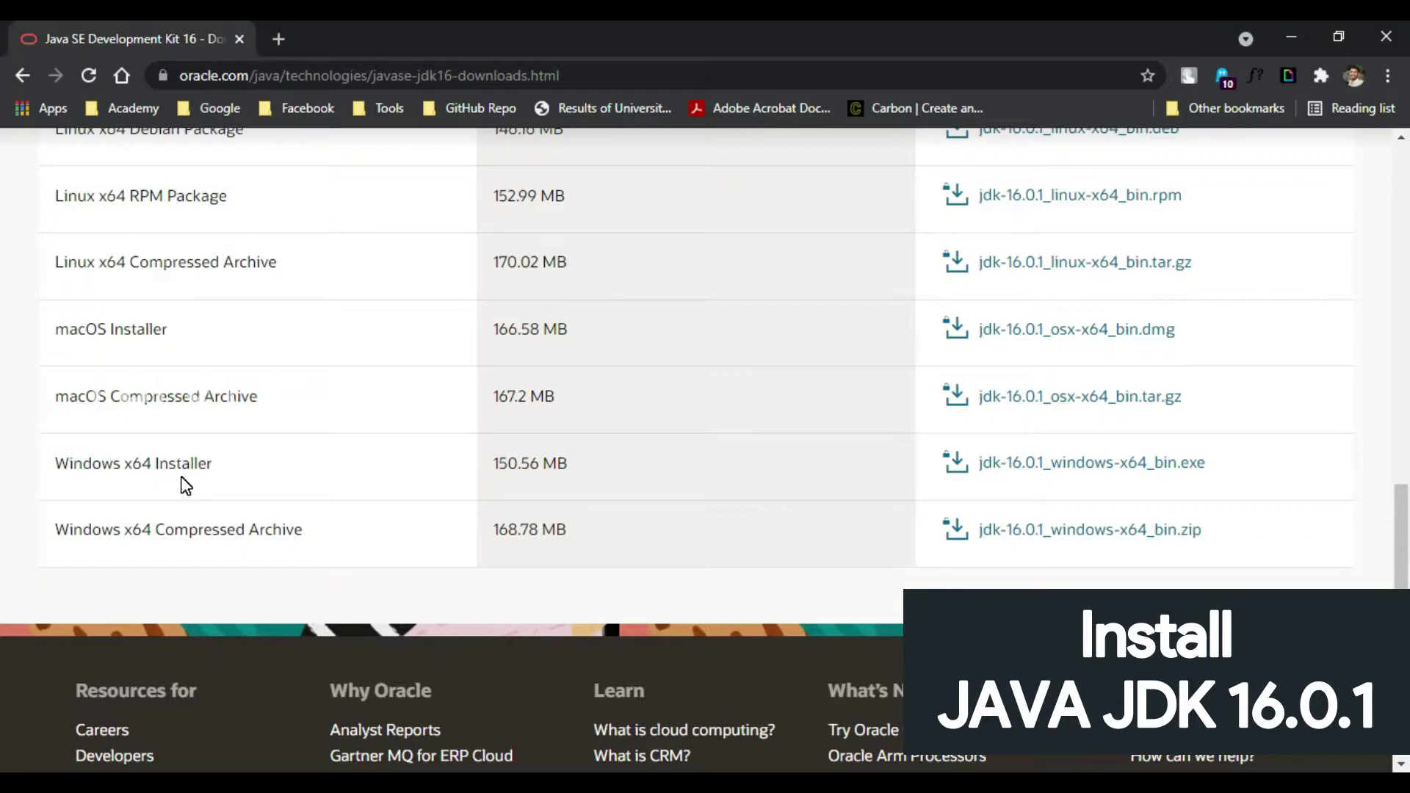
scroll(734, 485, up, 2)
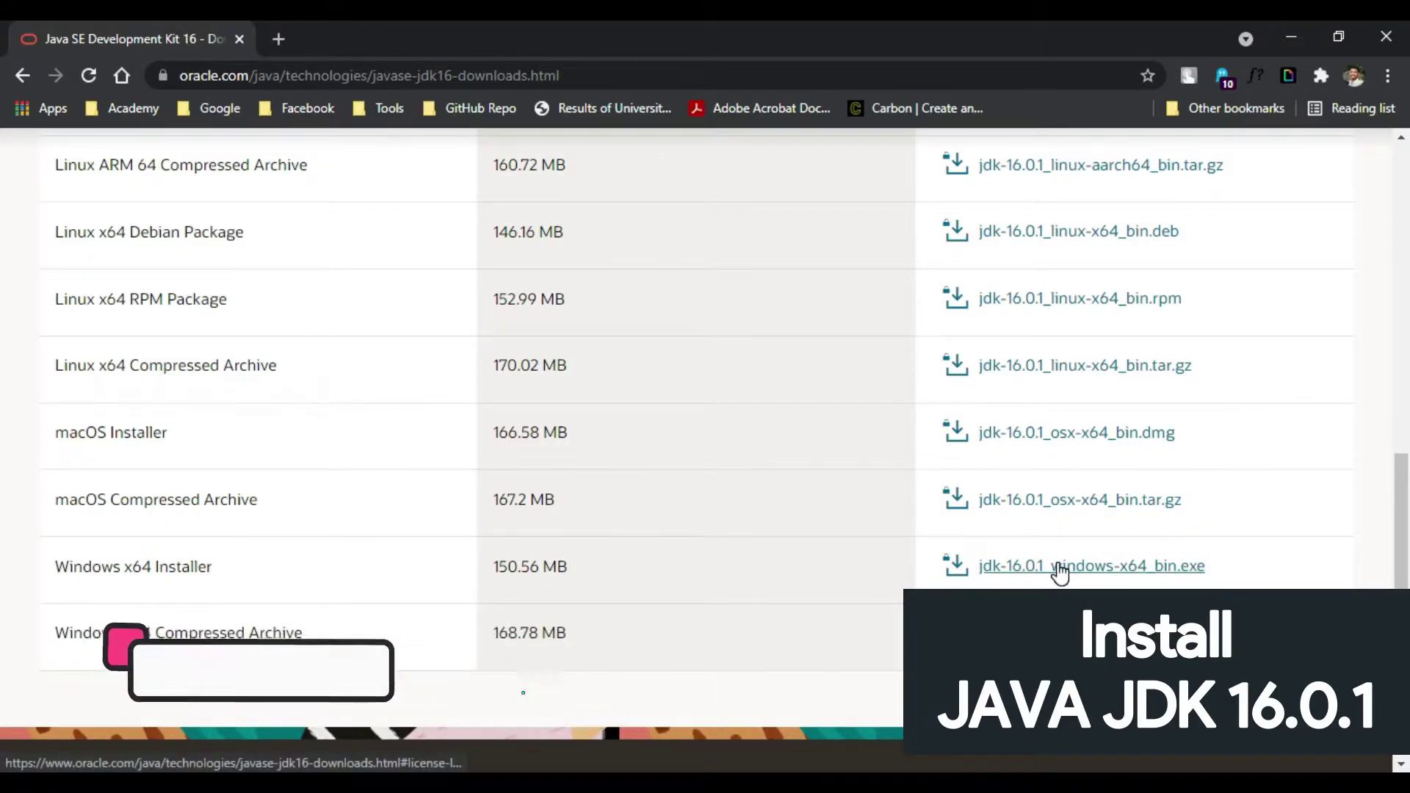
- Accept the Oracle license and save jdk-16.0.1_windows-x64_bin.exe to the computer
click(1096, 569)
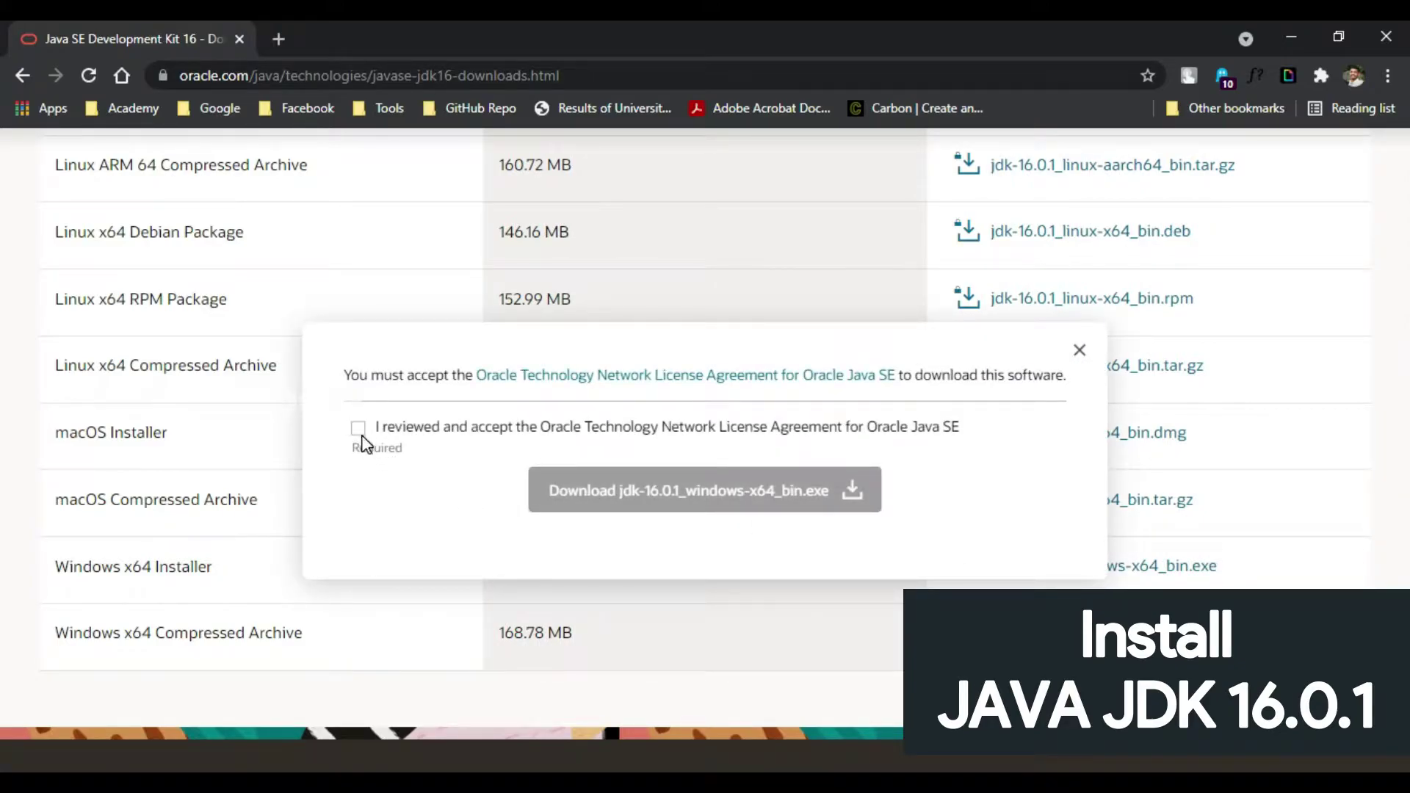
click(360, 433)
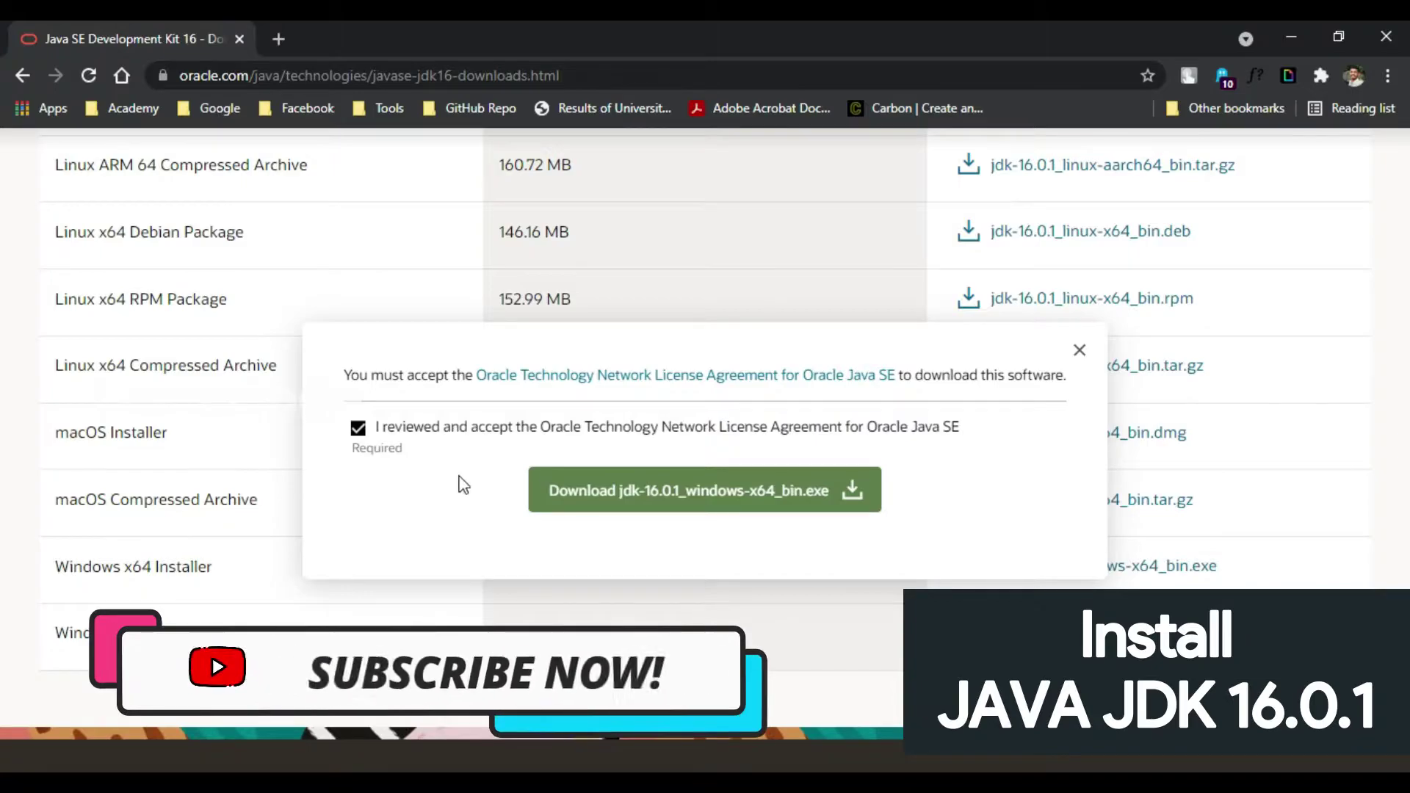
click(689, 499)
click(1114, 578)
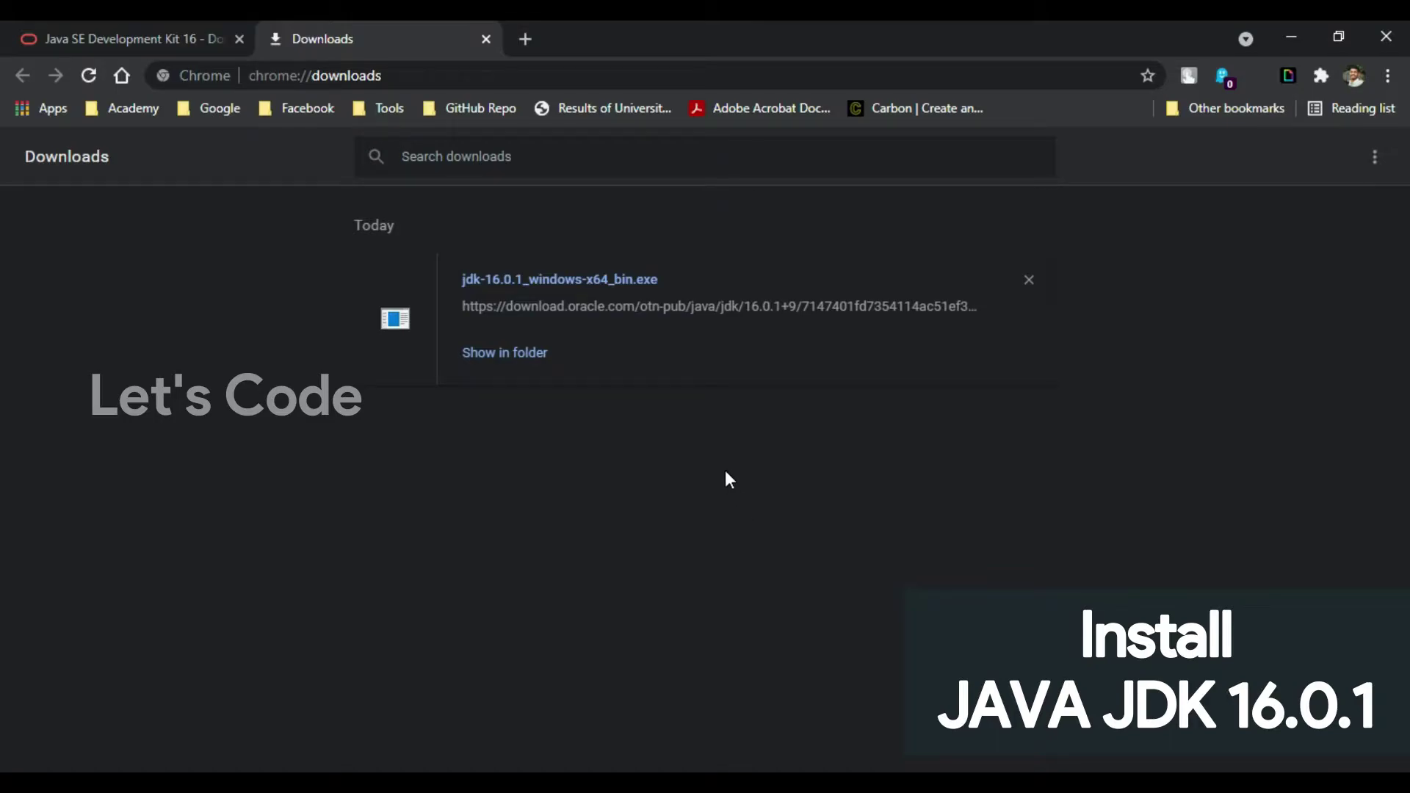
- Show jdk-16.0.1_windows-x64_bin in its folder and launch it to start Setup
click(518, 363)
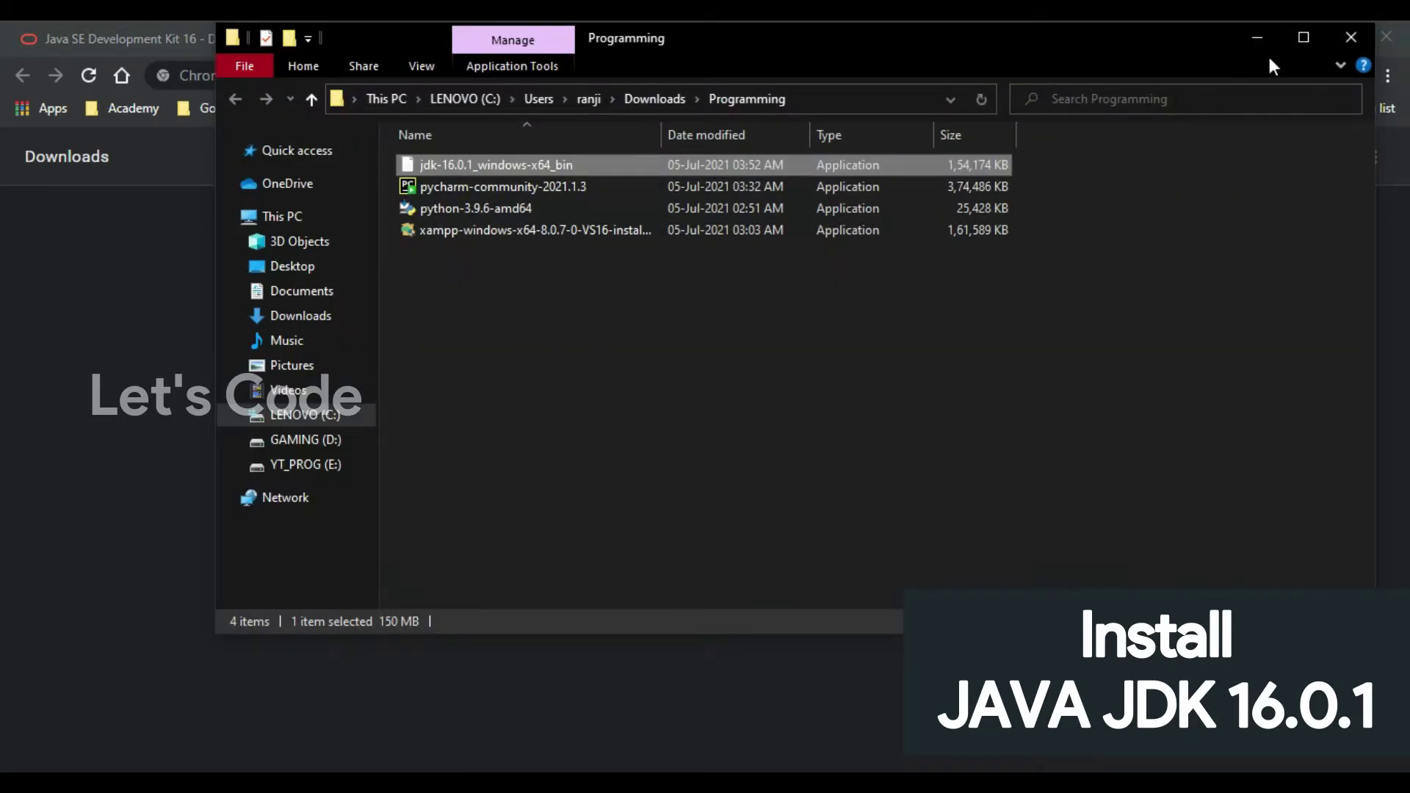
double_click(567, 164)
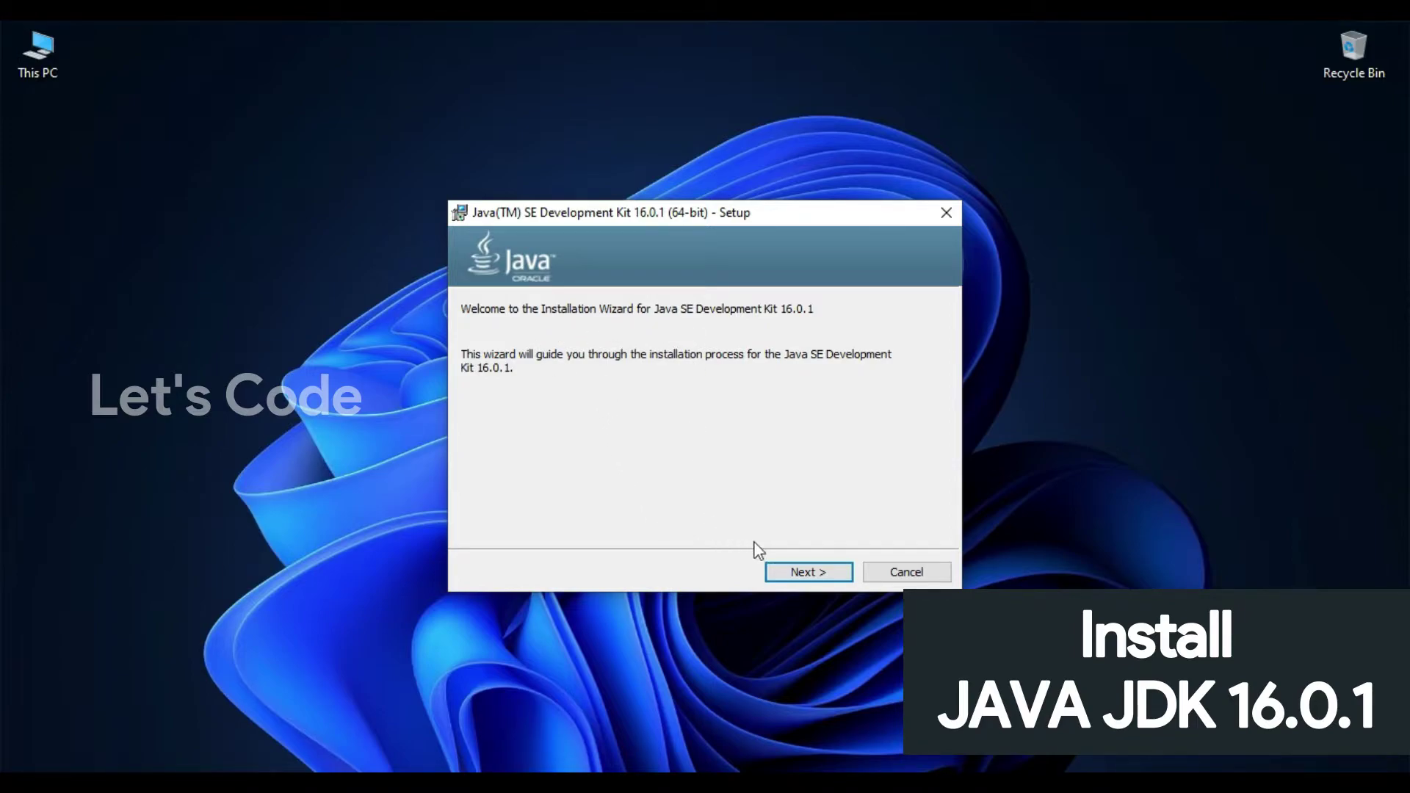
- Install JDK 16.0.1 to the default C:\Program Files\Java\jdk-16.0.1\ folder, then close the wizard
click(811, 575)
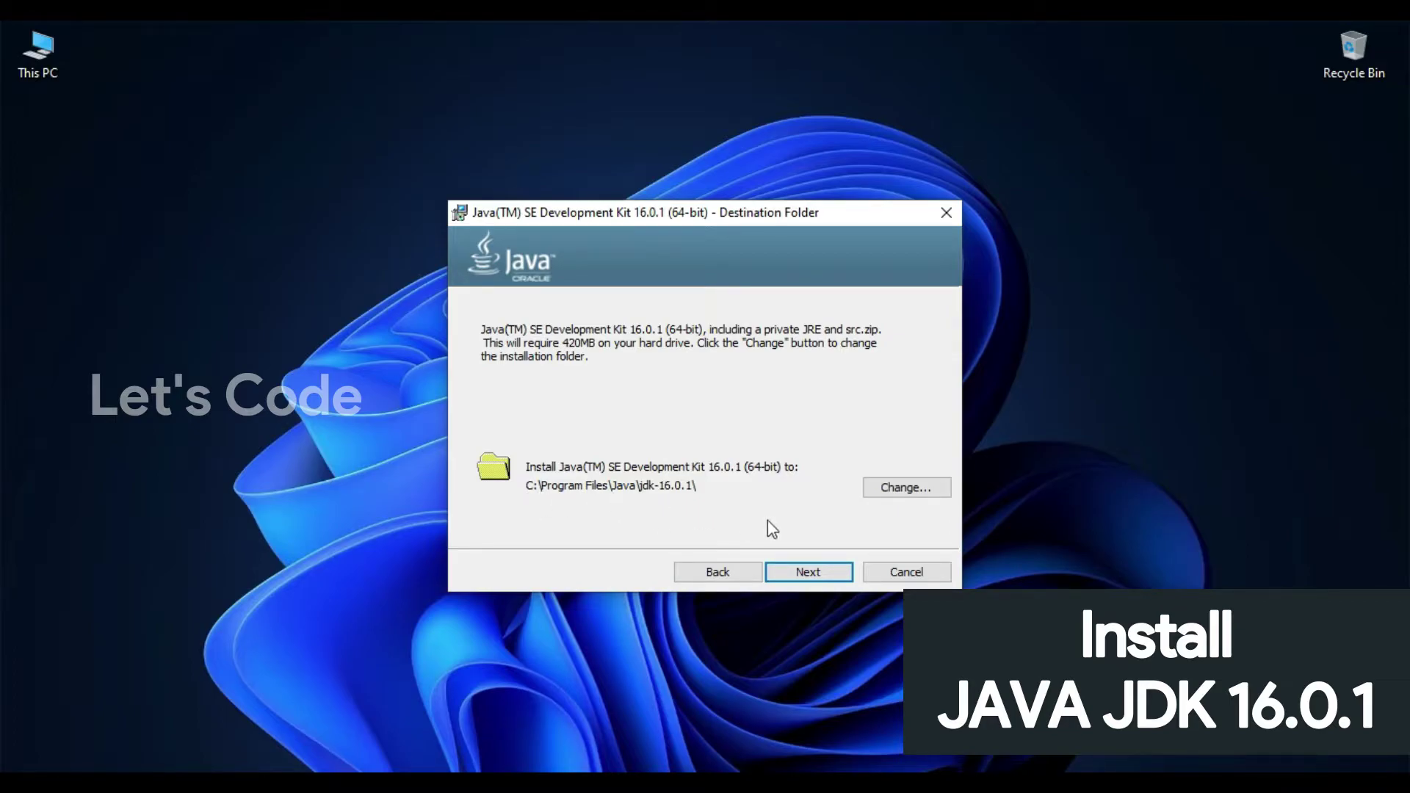
click(808, 571)
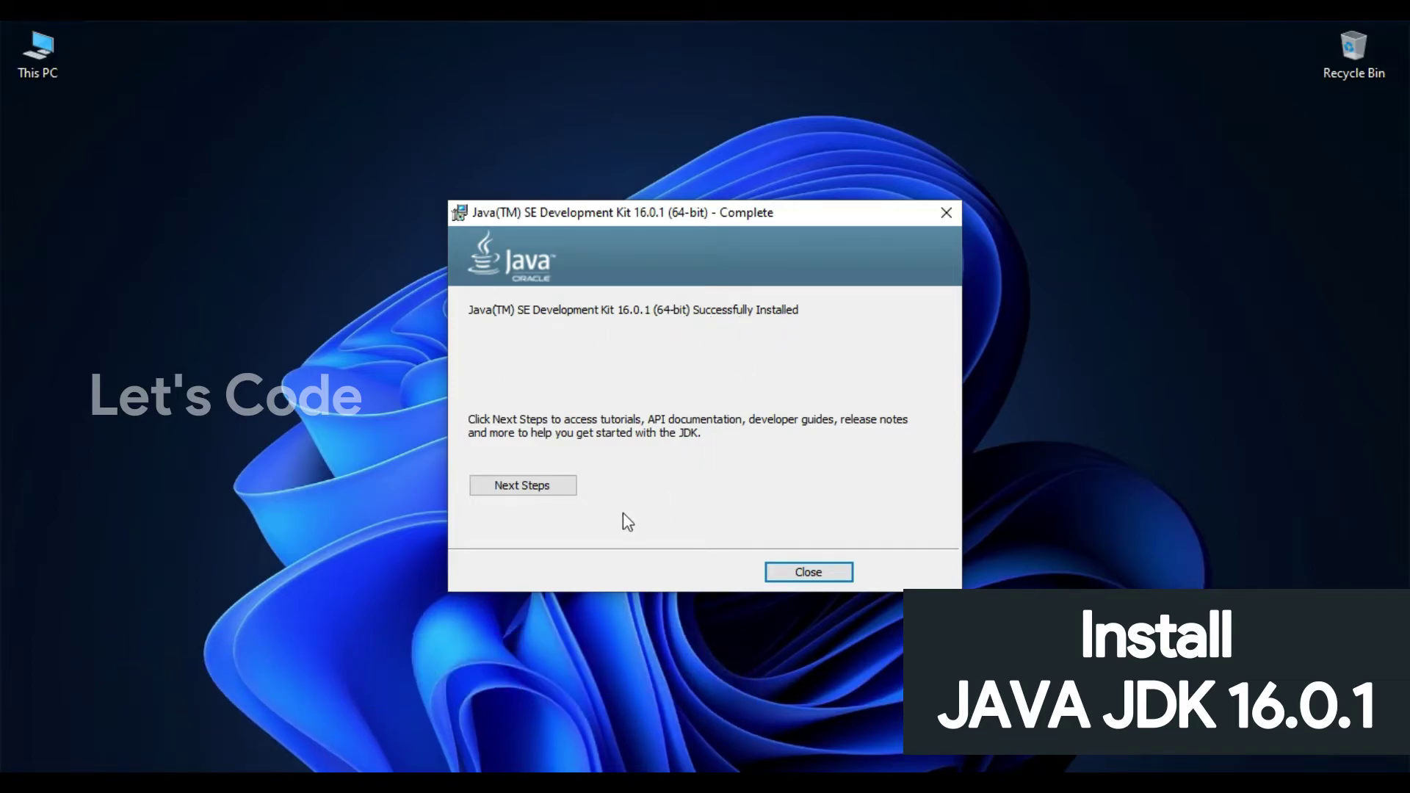
click(775, 574)
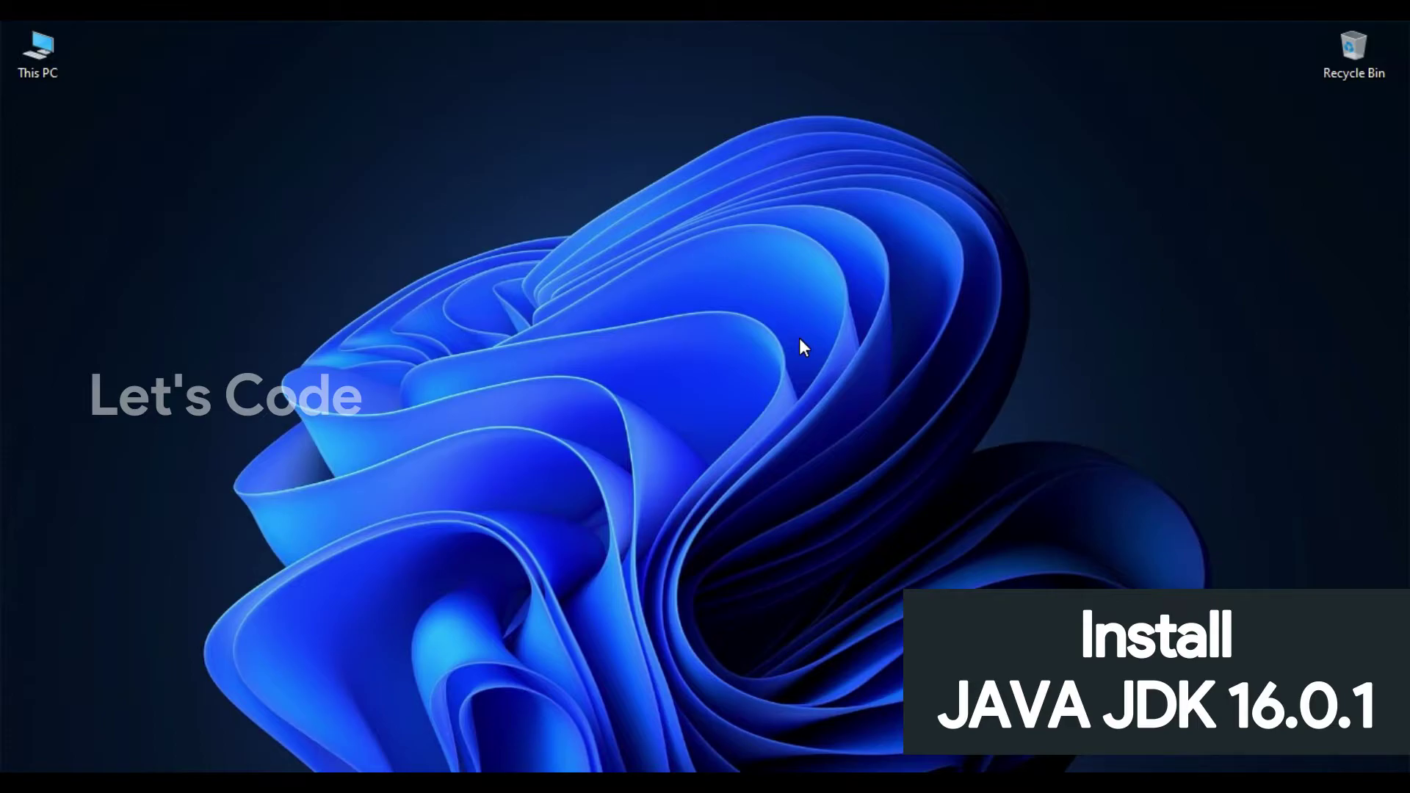
- Open Command Prompt via 'cmd' search and run java --version, confirming java 16.0.1
key(super)
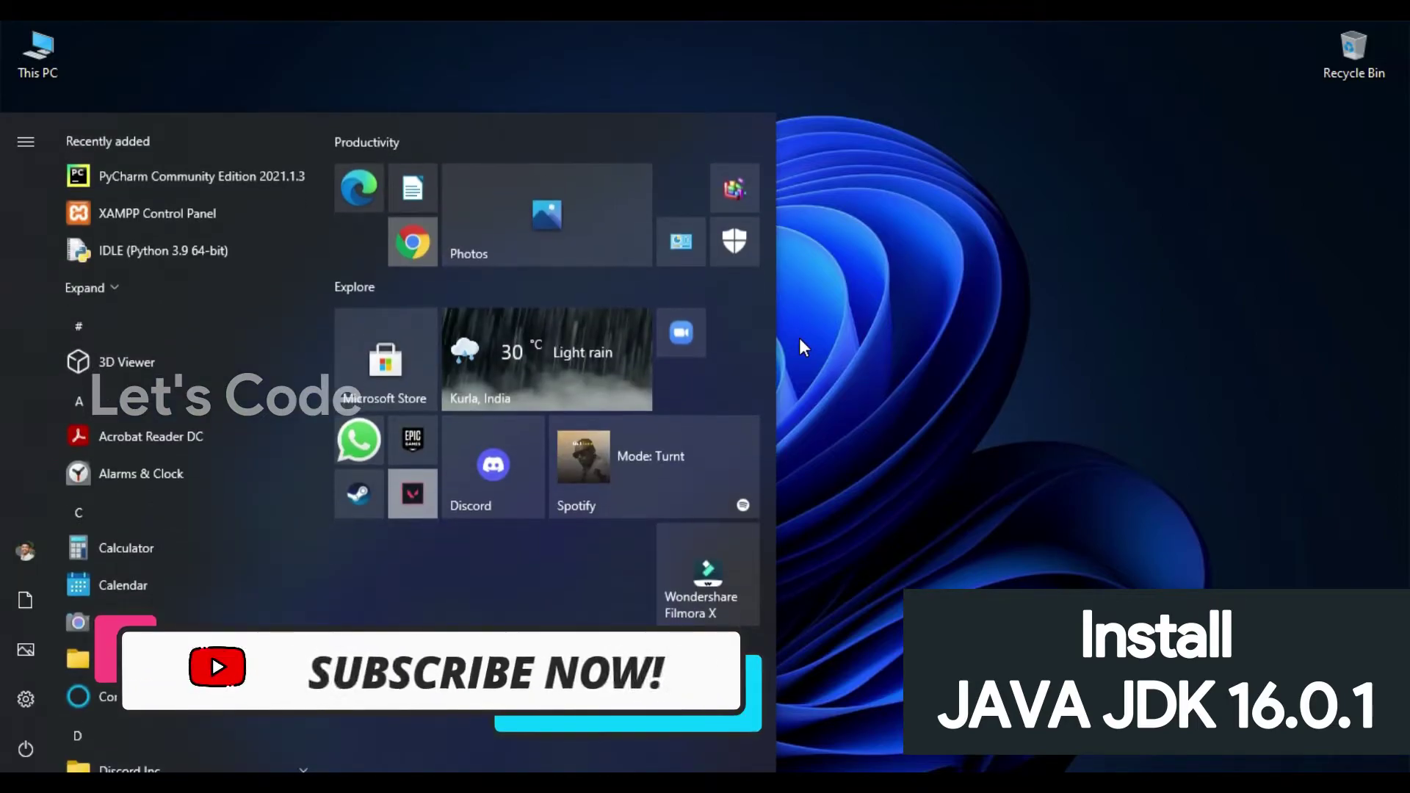
text(cmd)
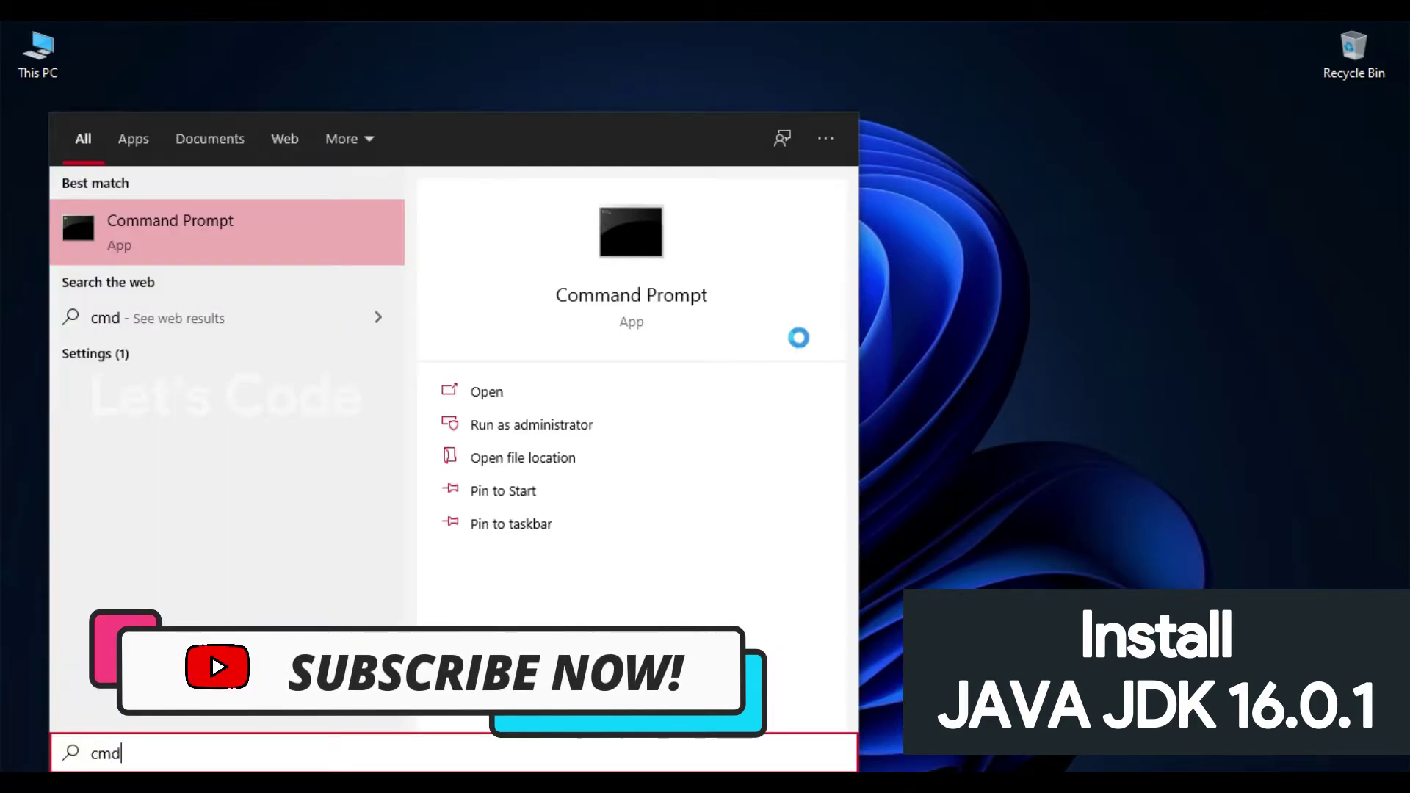
key(Return)
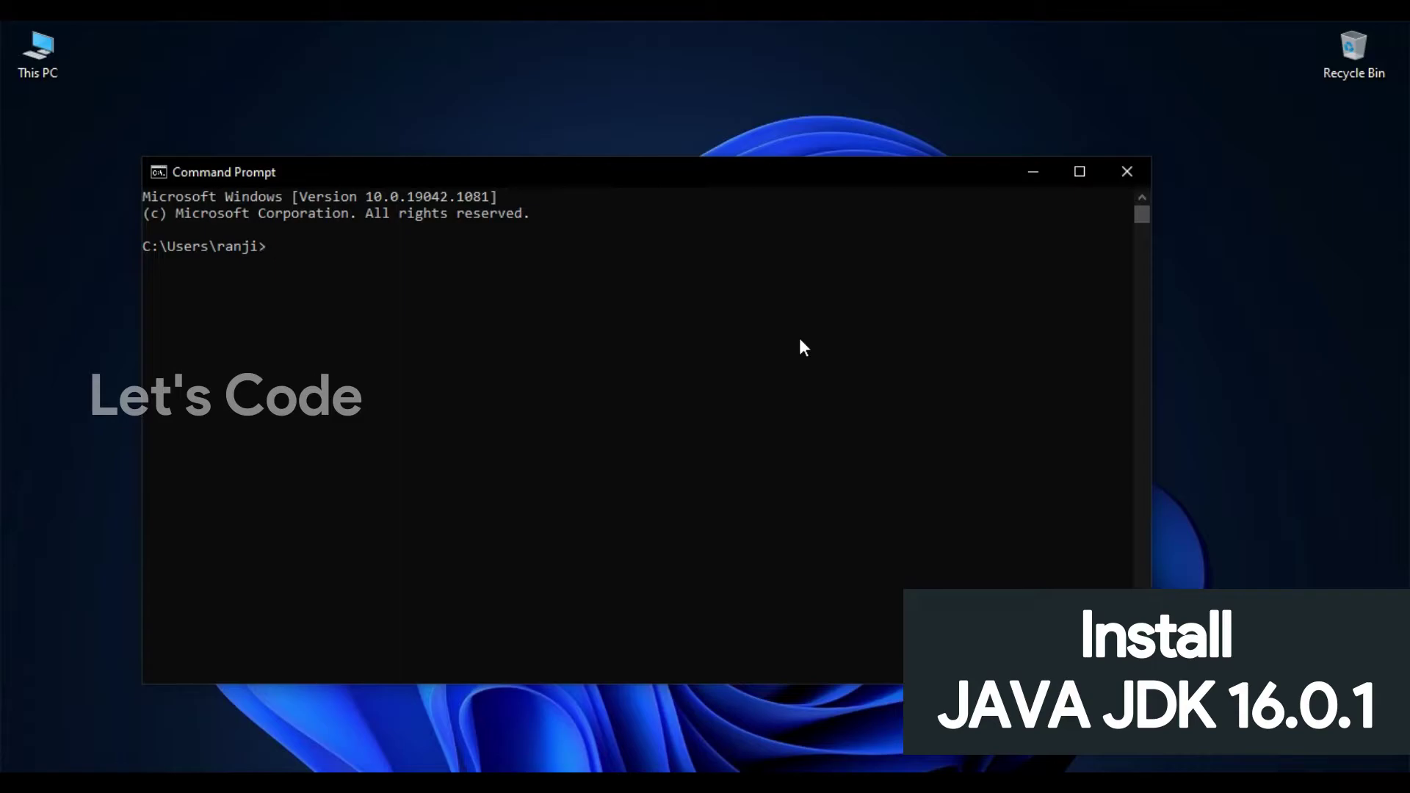
text(java --version)
key(Return)
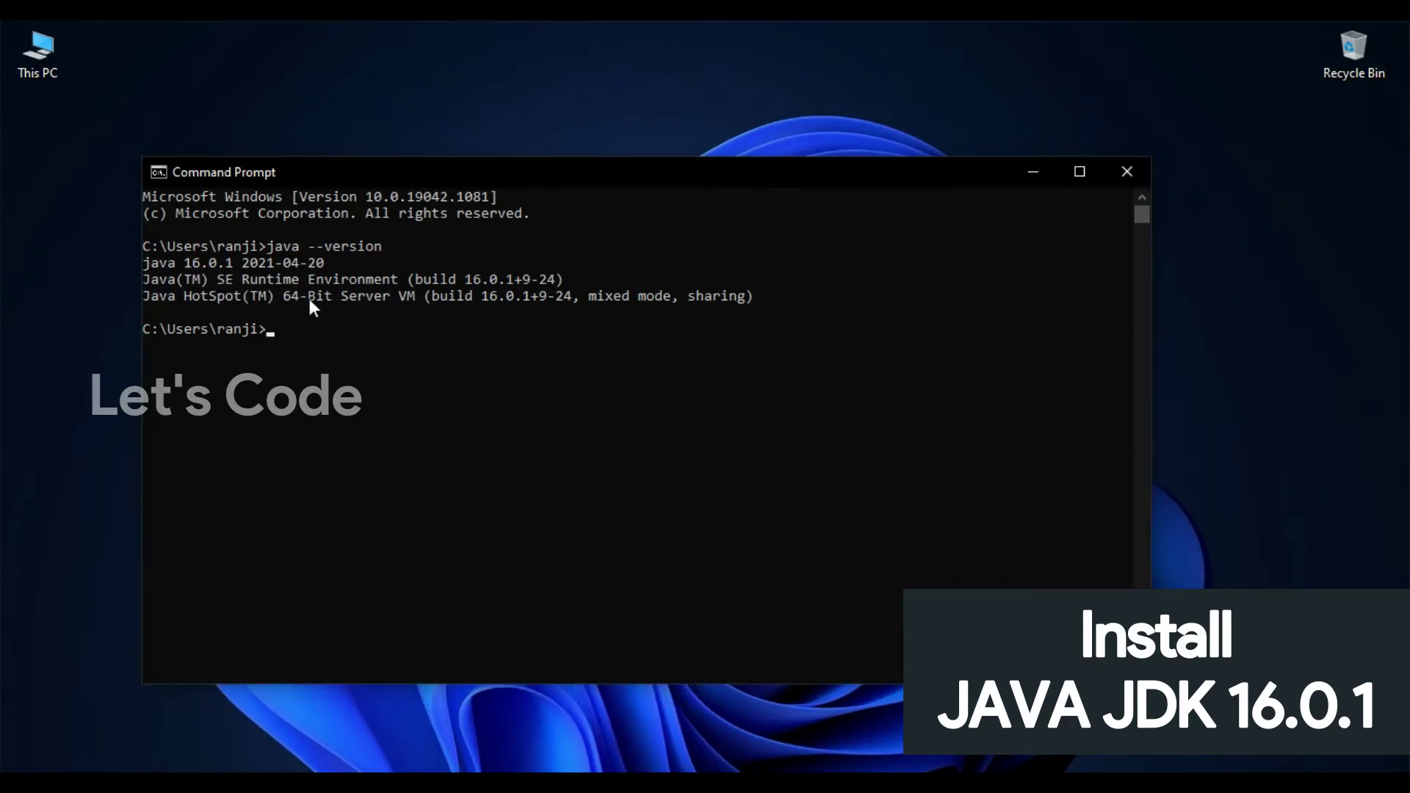
- Close the Command Prompt window and refresh the desktop from its right-click menu
click(1124, 171)
right_click(1122, 173)
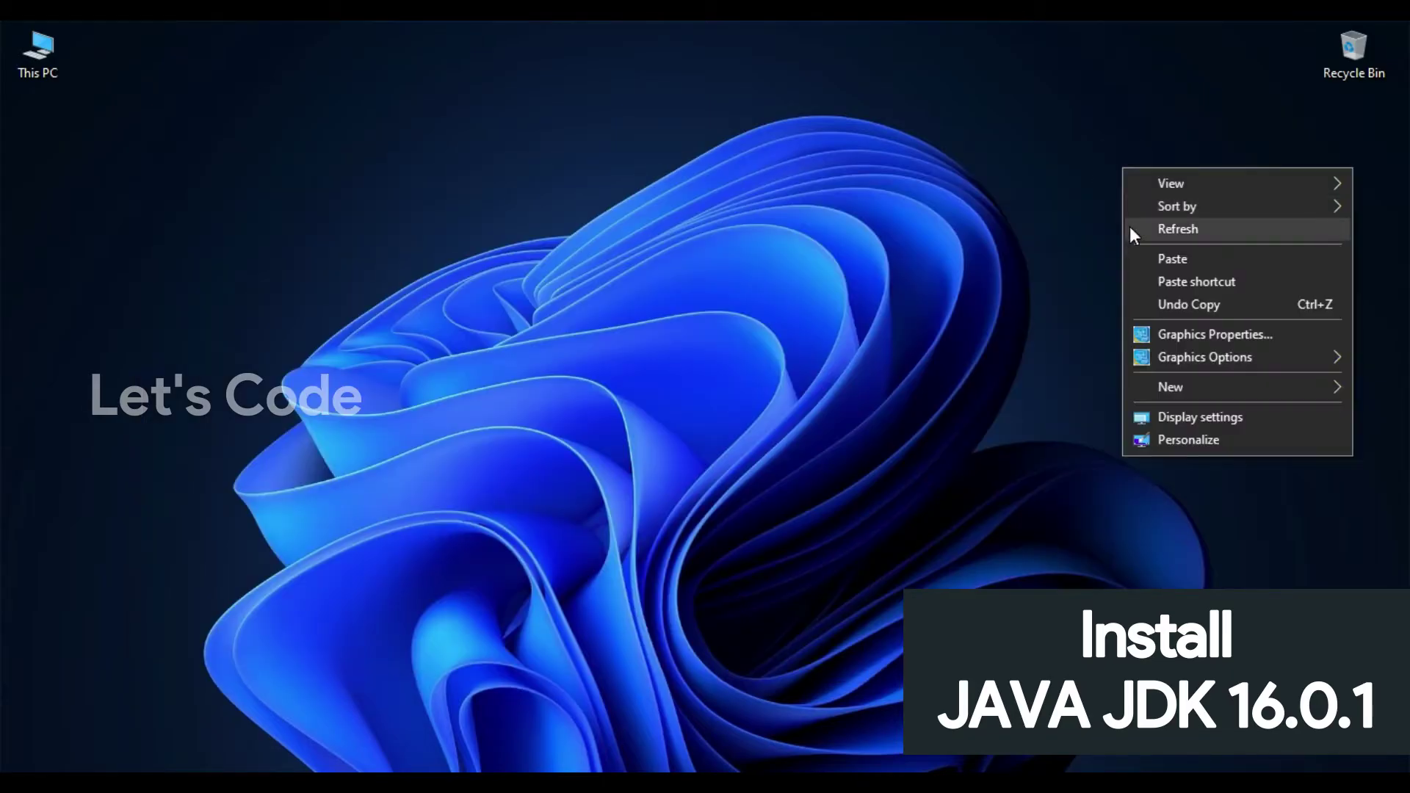
click(1130, 228)
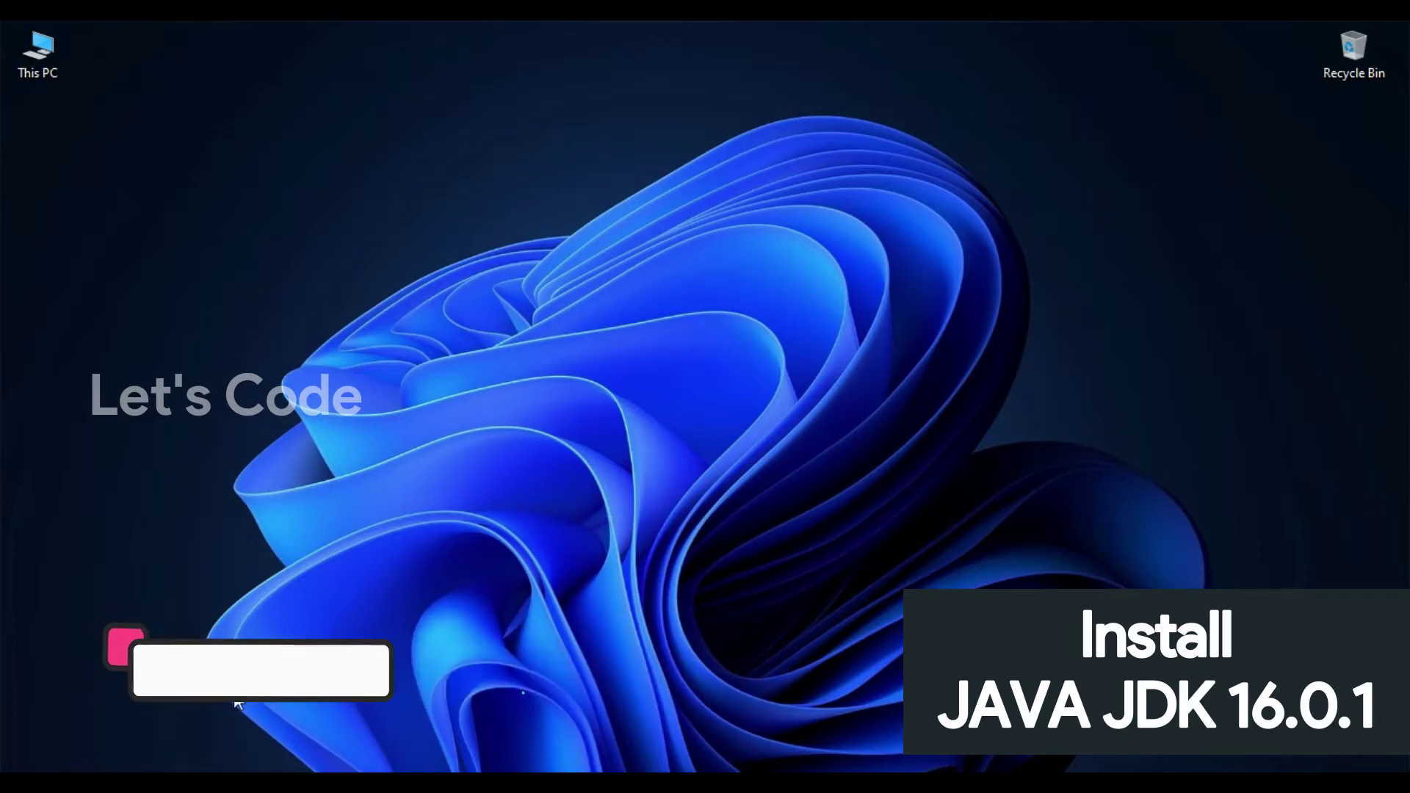
- Browse from LENOVO (C:) to Program Files\Java\jdk-16.0.1\bin and select its address-bar path
mouse_move(224, 733)
click(165, 694)
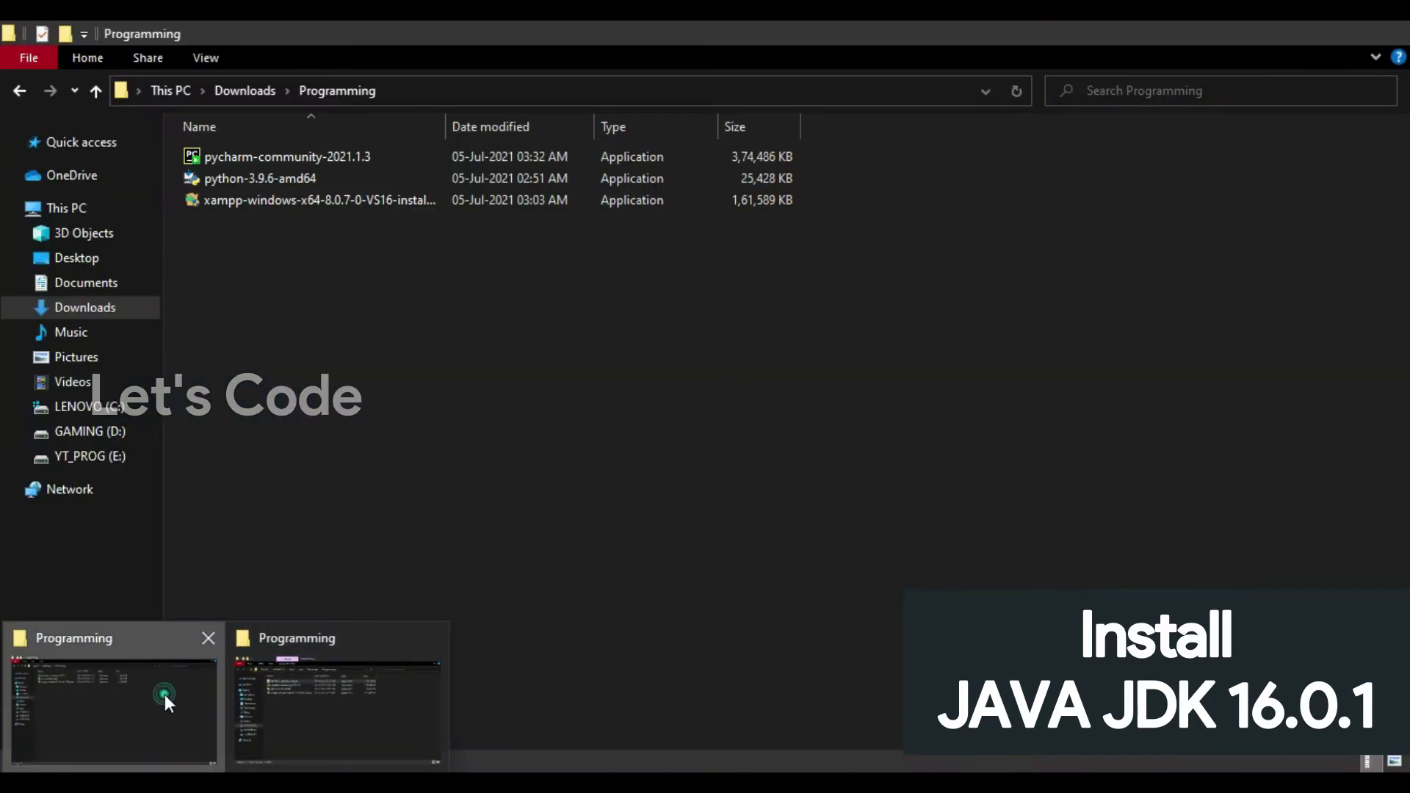
click(110, 406)
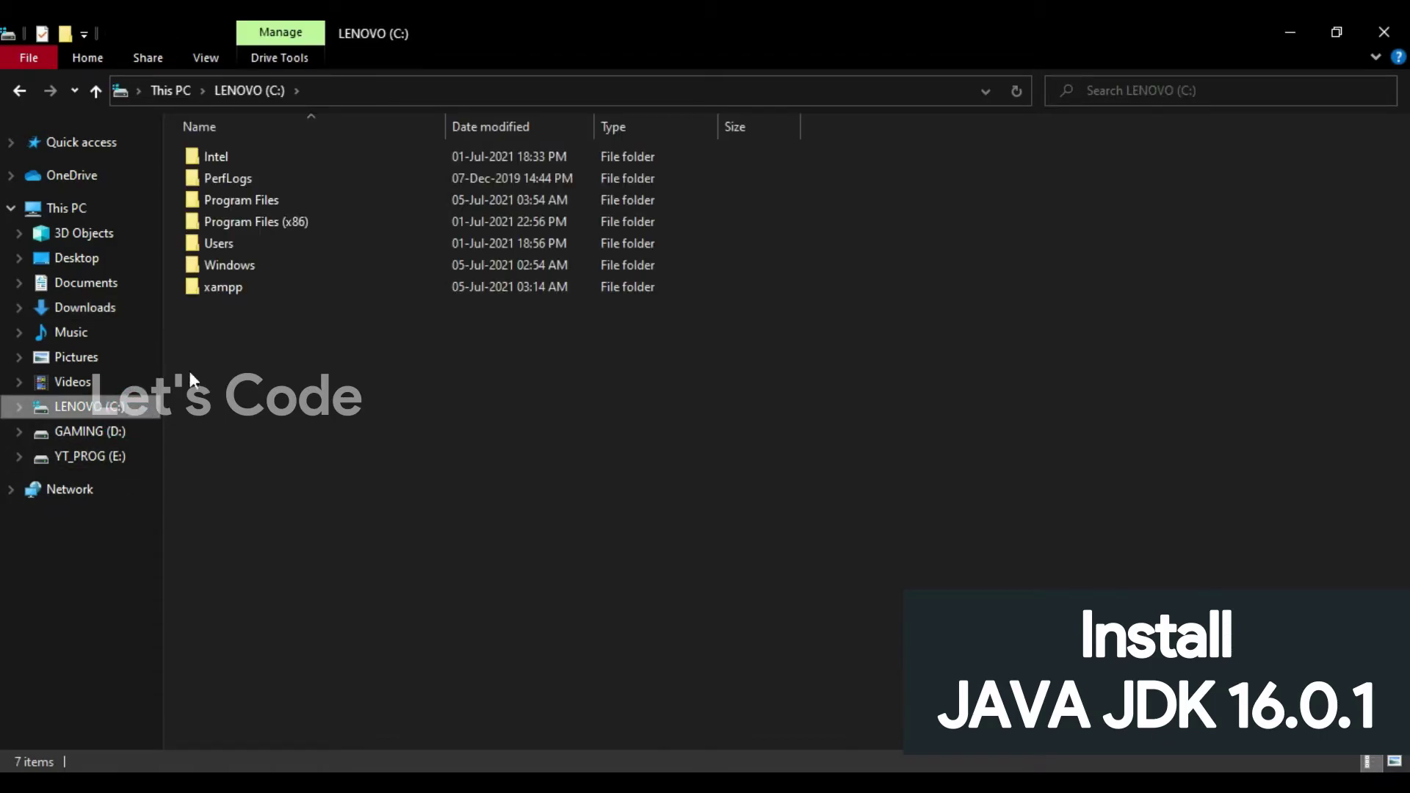
double_click(272, 200)
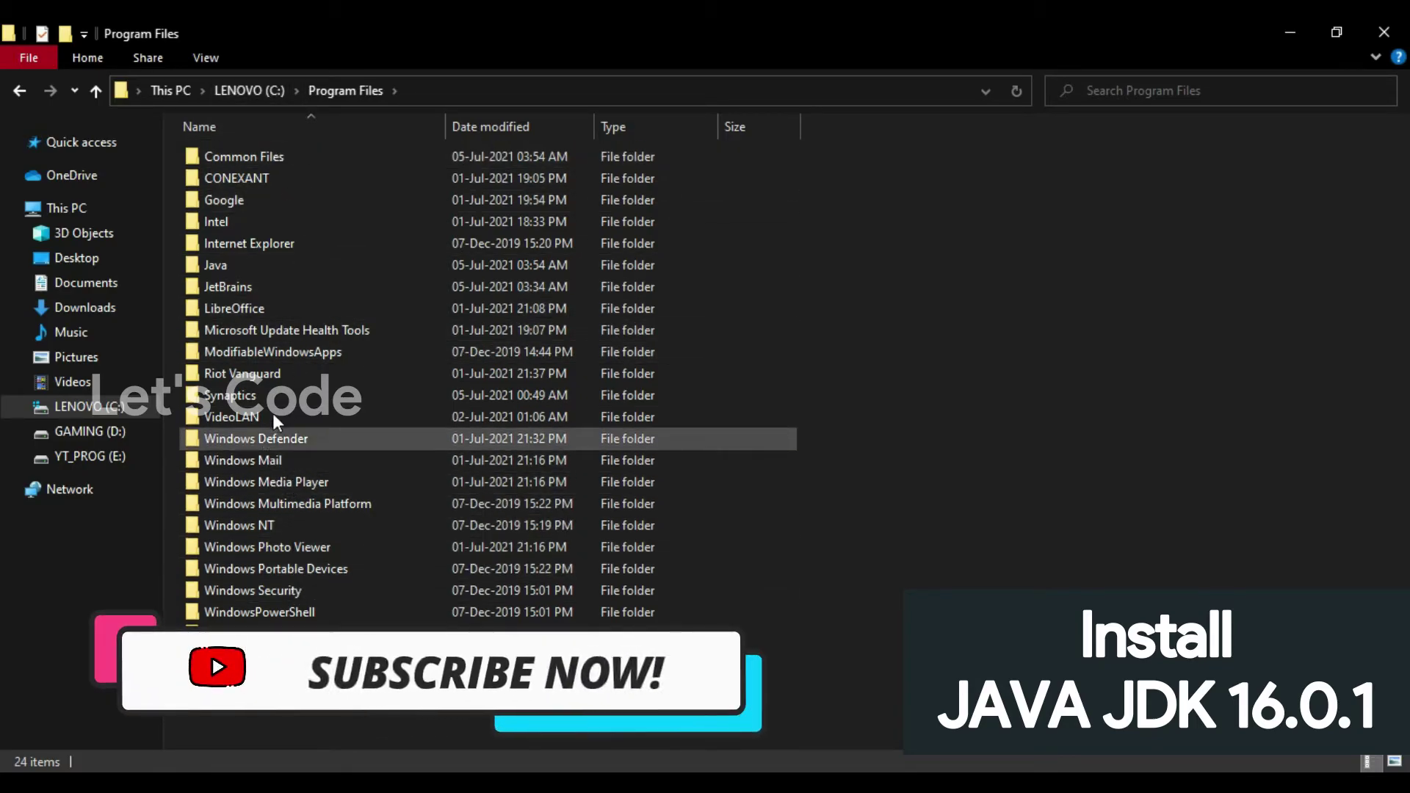
double_click(266, 274)
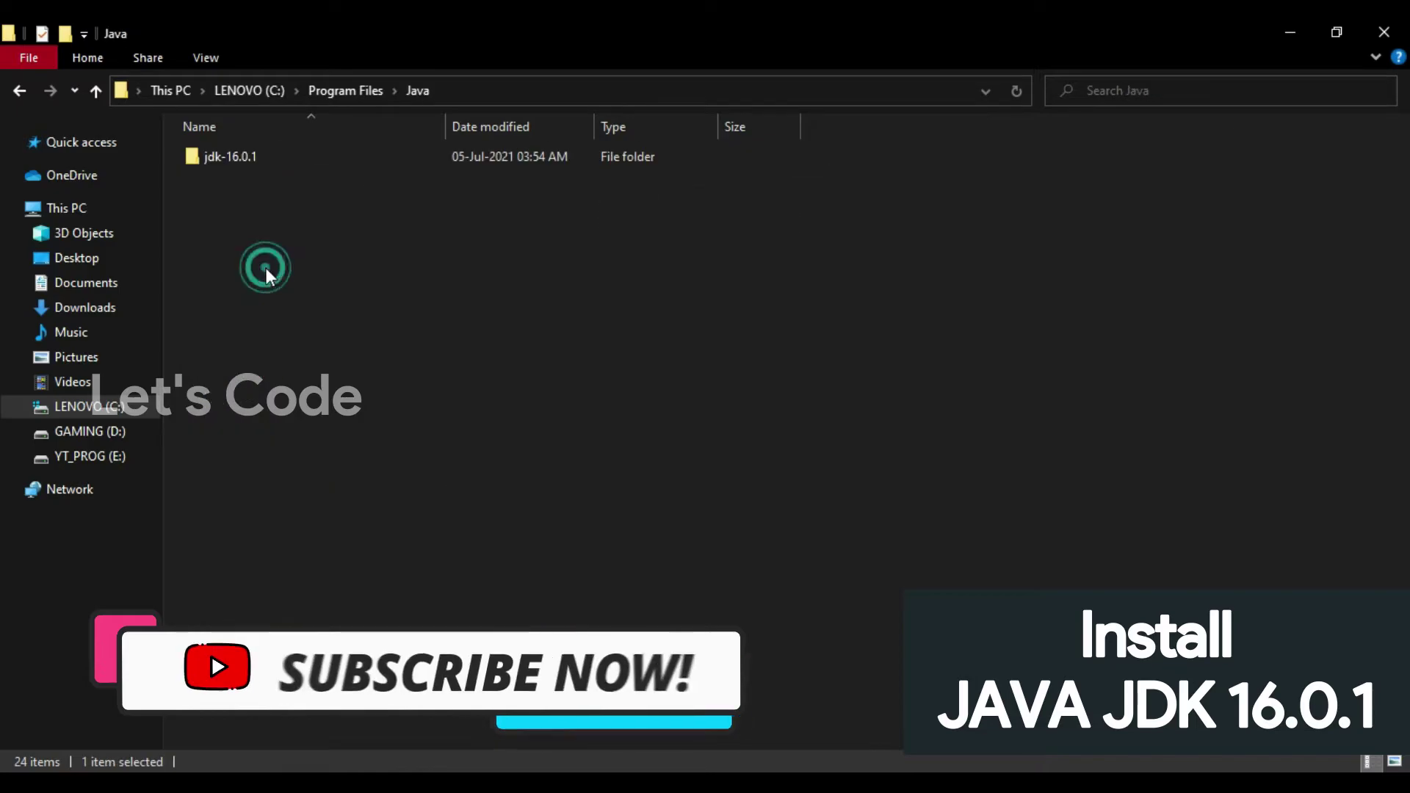
double_click(267, 155)
click(267, 156)
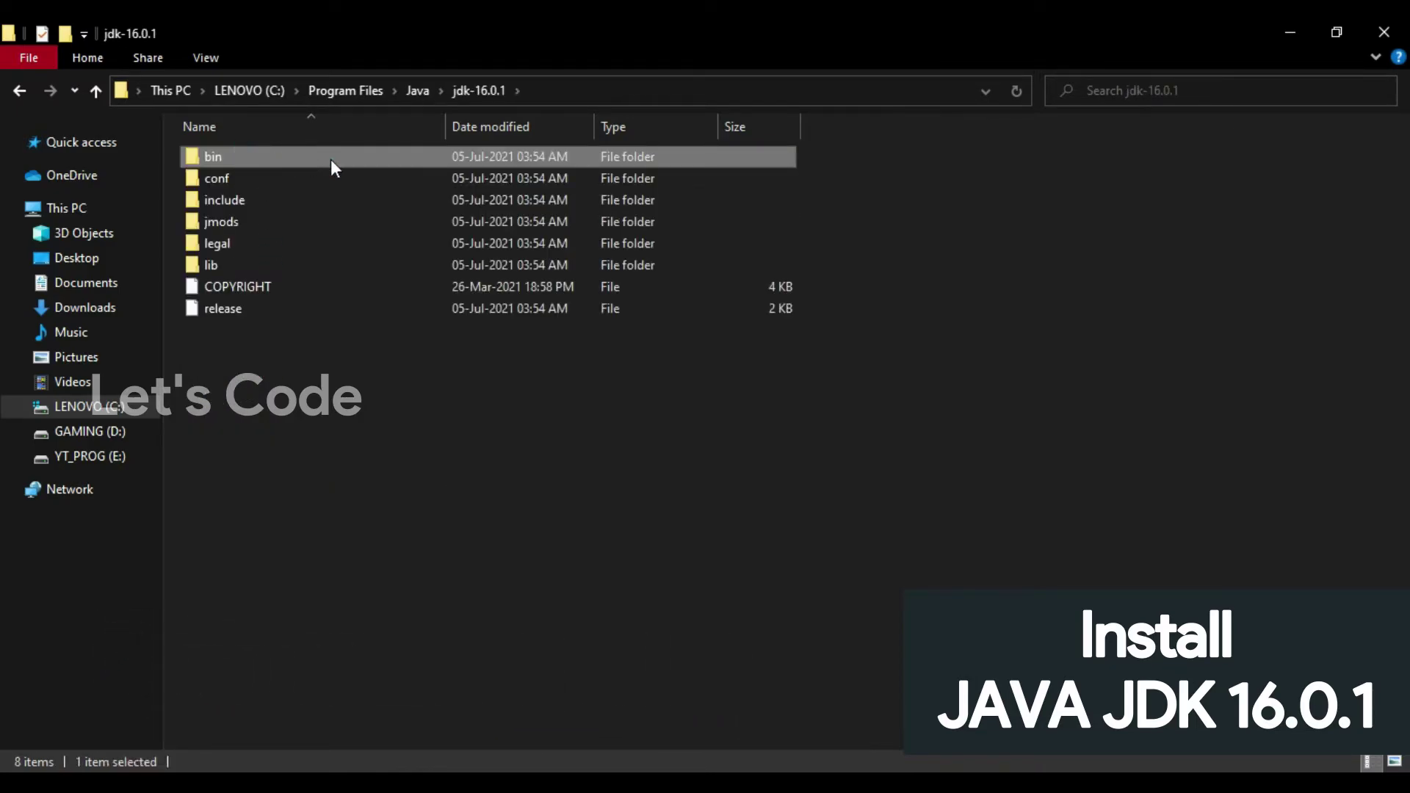
double_click(288, 156)
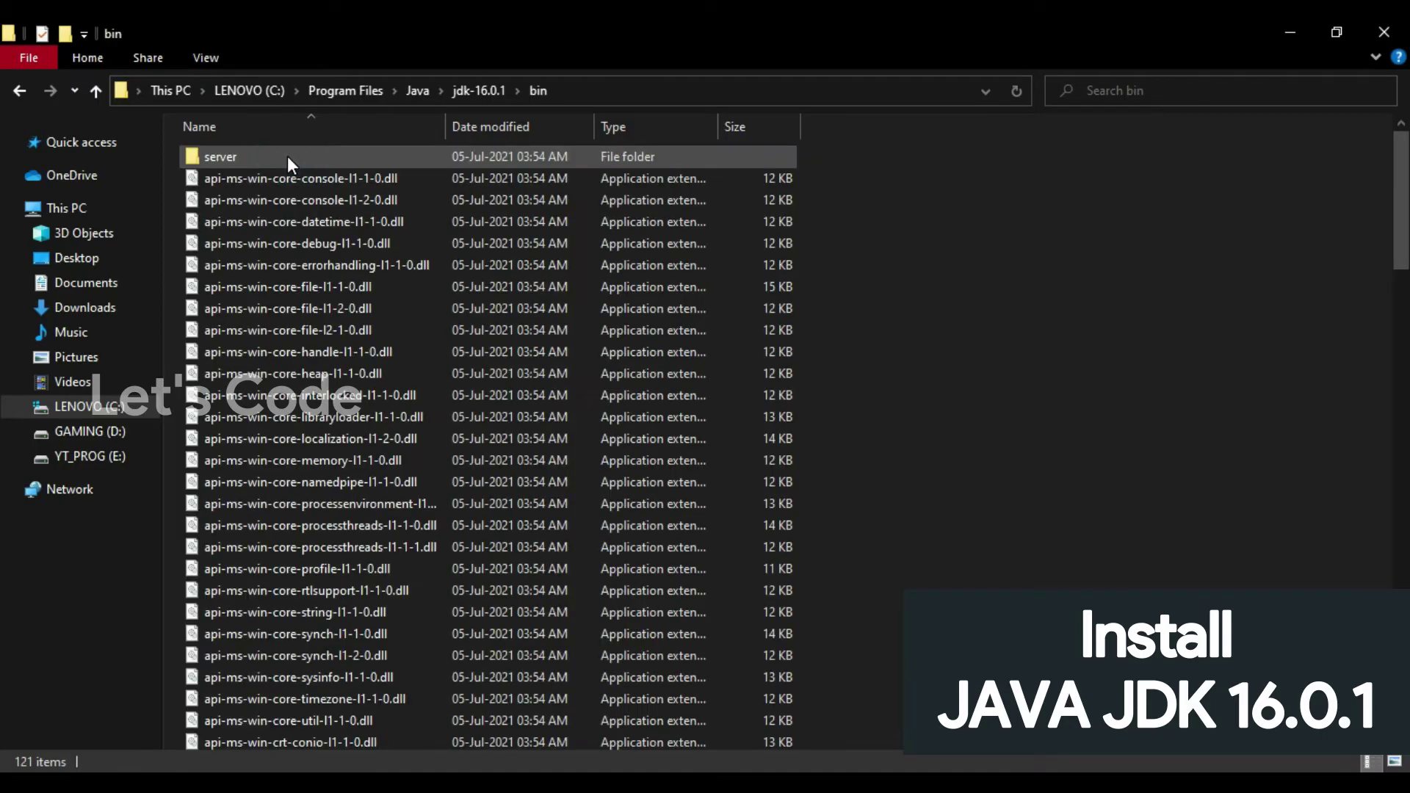
click(608, 88)
key(ctrl+c)
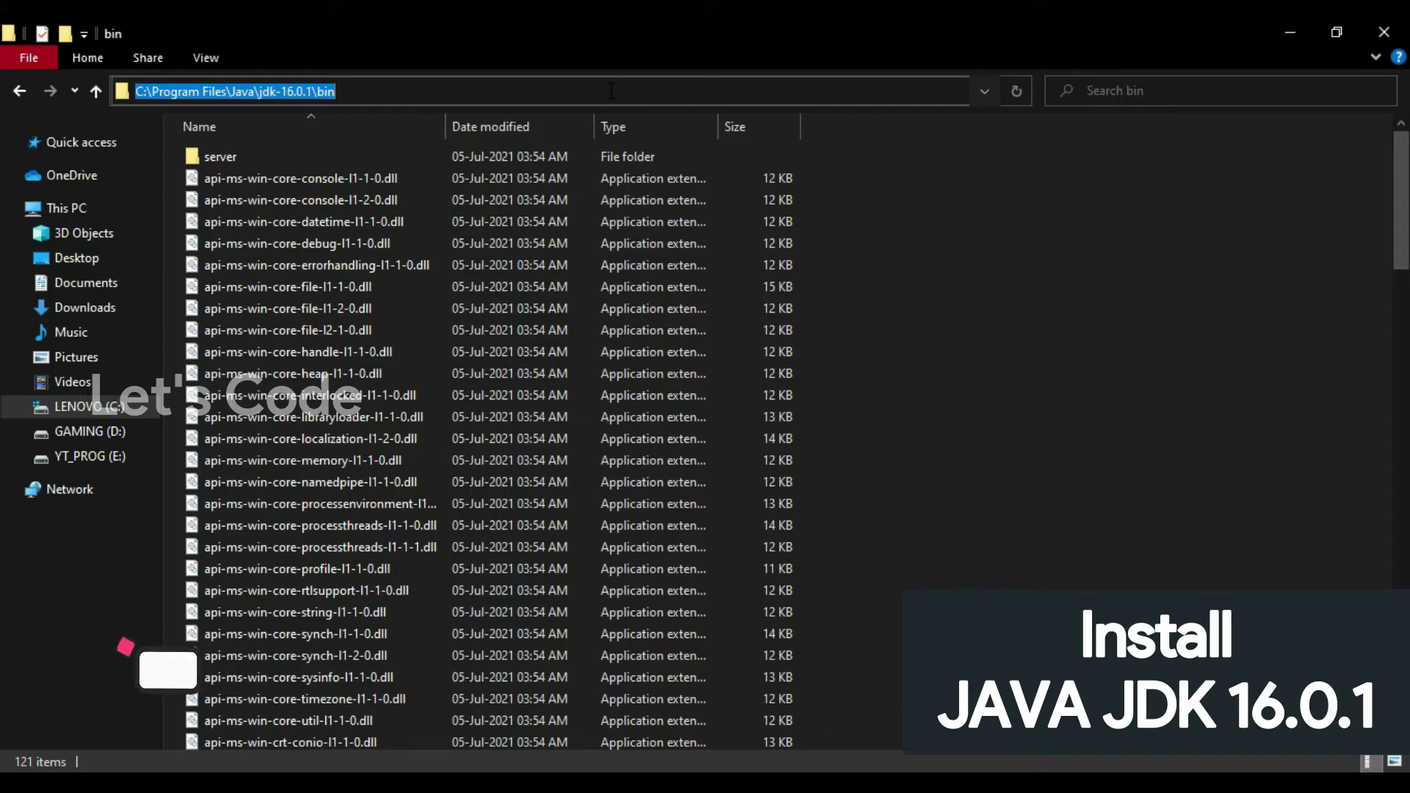
- Open the Environment Variables window from the 'enviro' Windows search result
key(super)
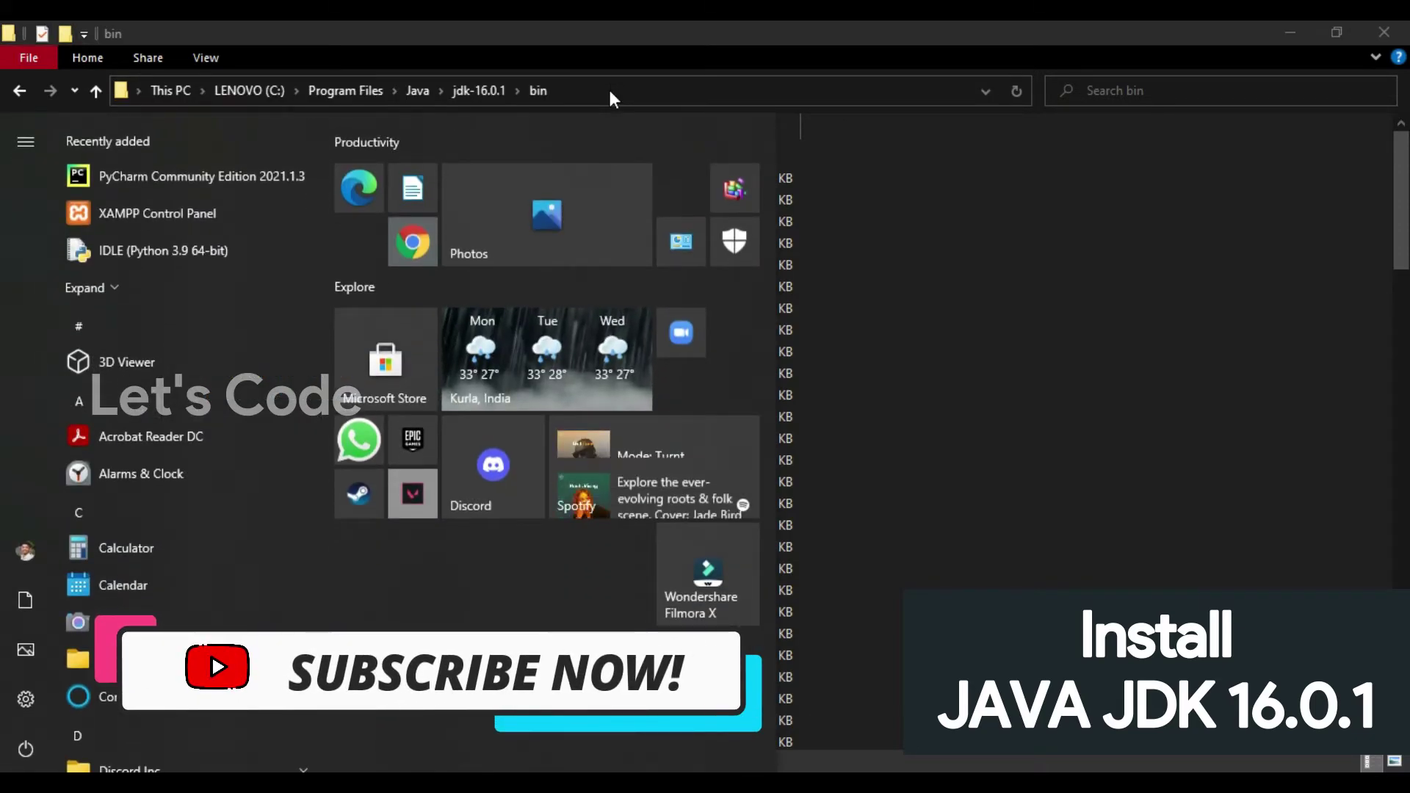
text(enviro)
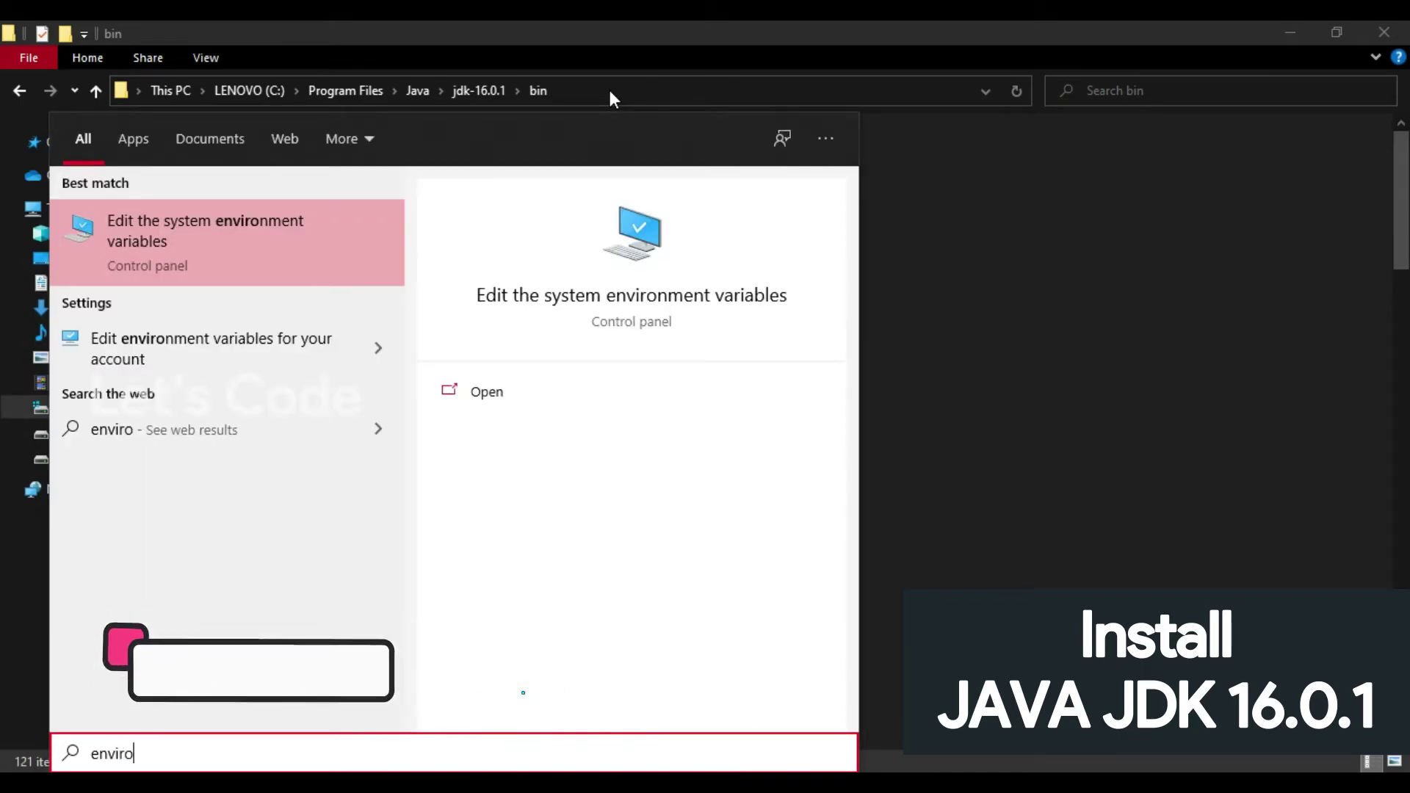
key(Return)
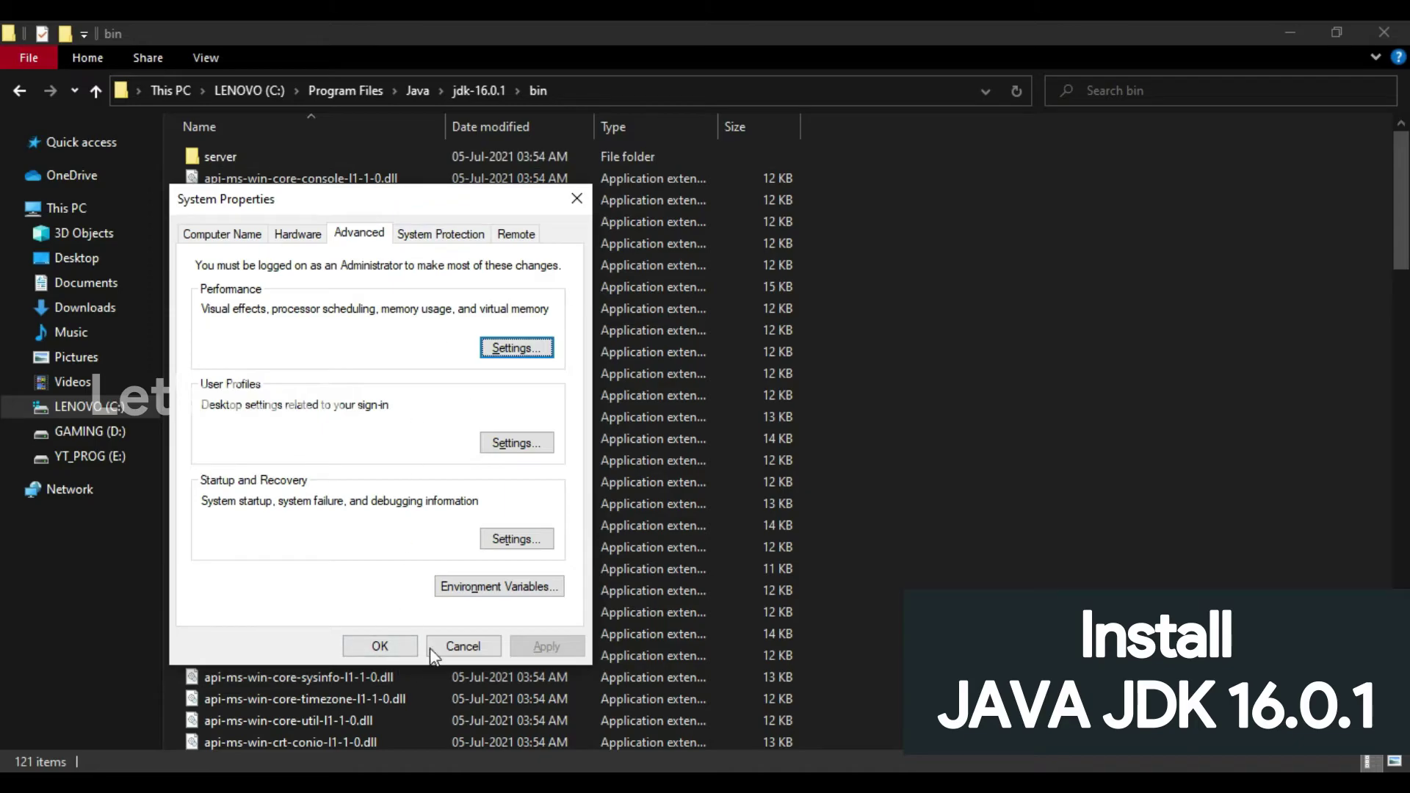
click(467, 588)
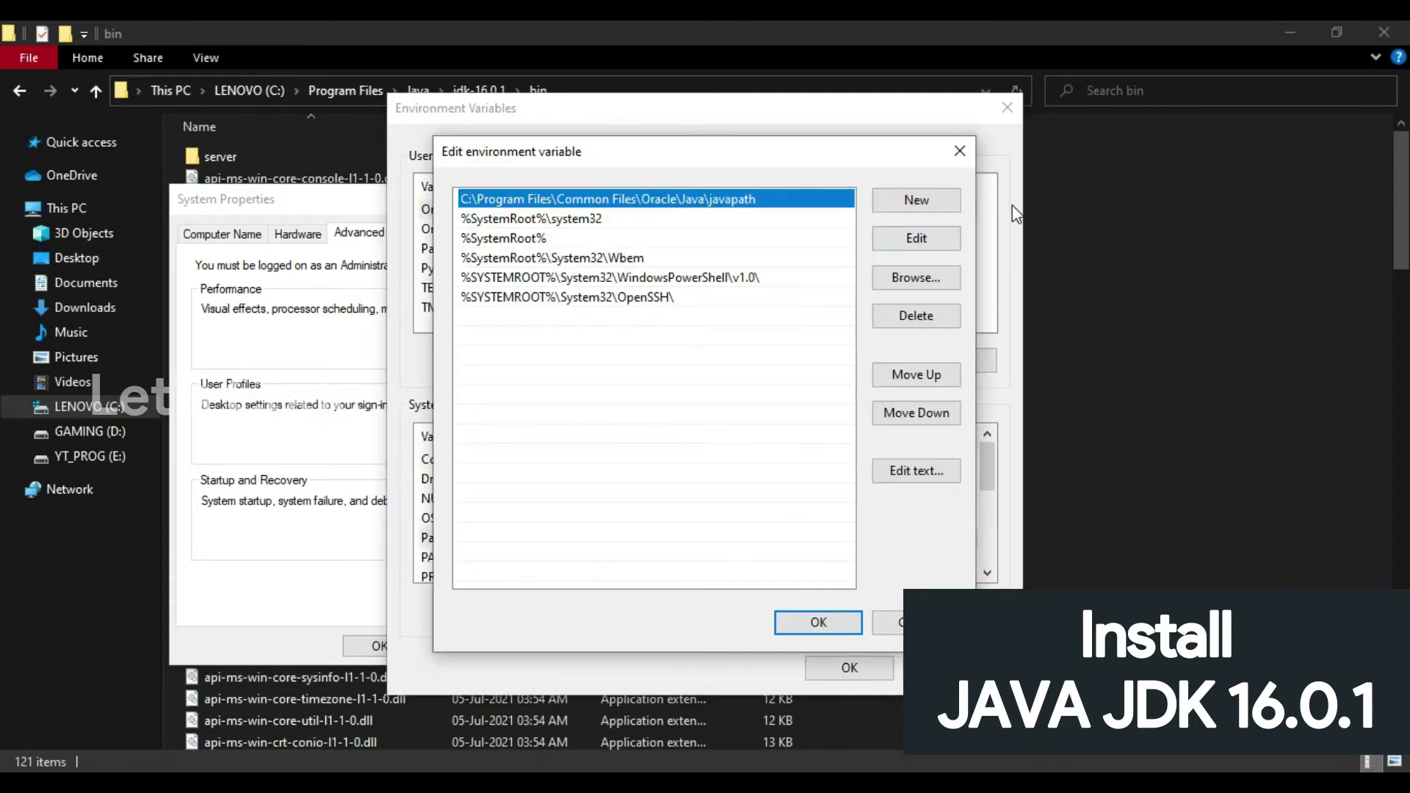
click(960, 150)
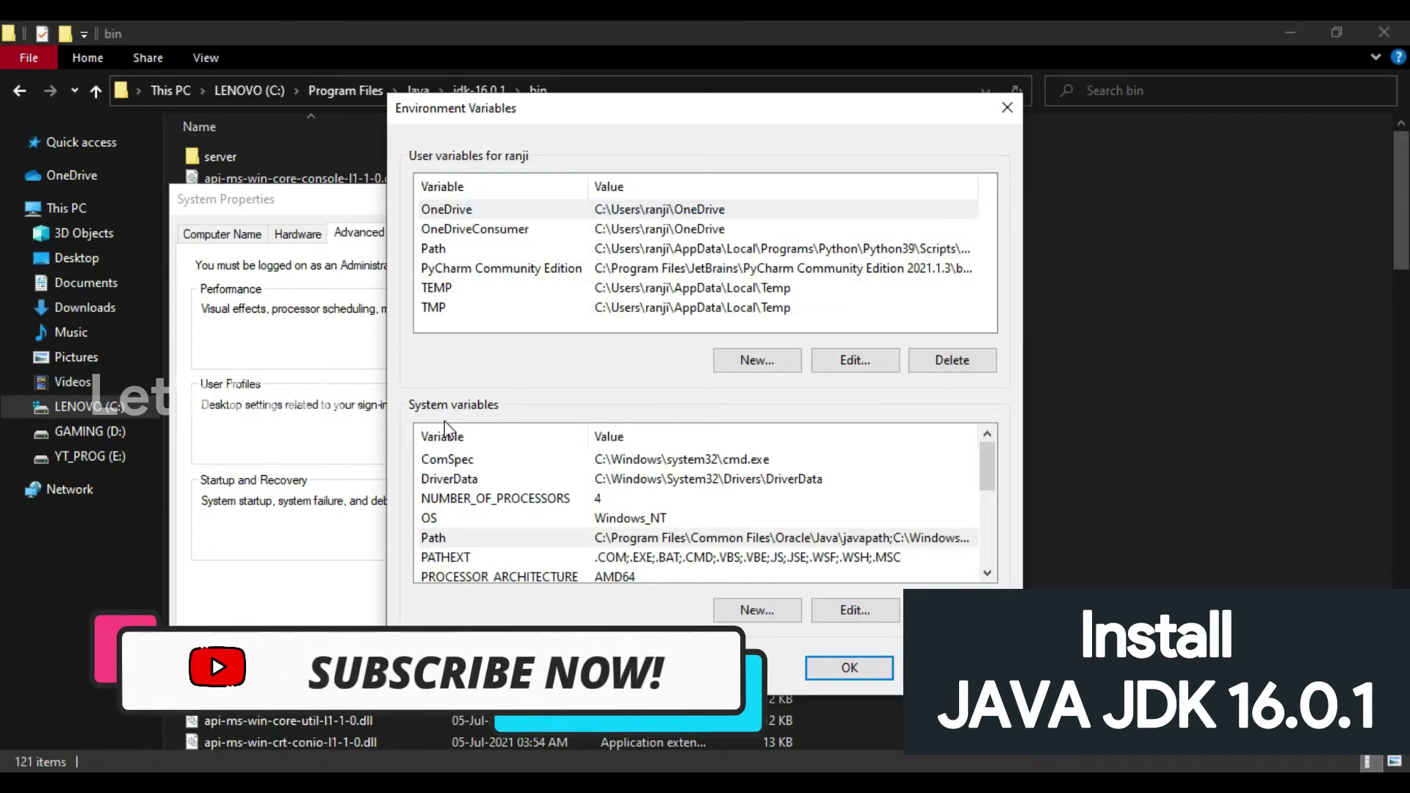
- Add C:\Program Files\Java\jdk-16.0.1\bin as a new system Path entry and save it
double_click(514, 541)
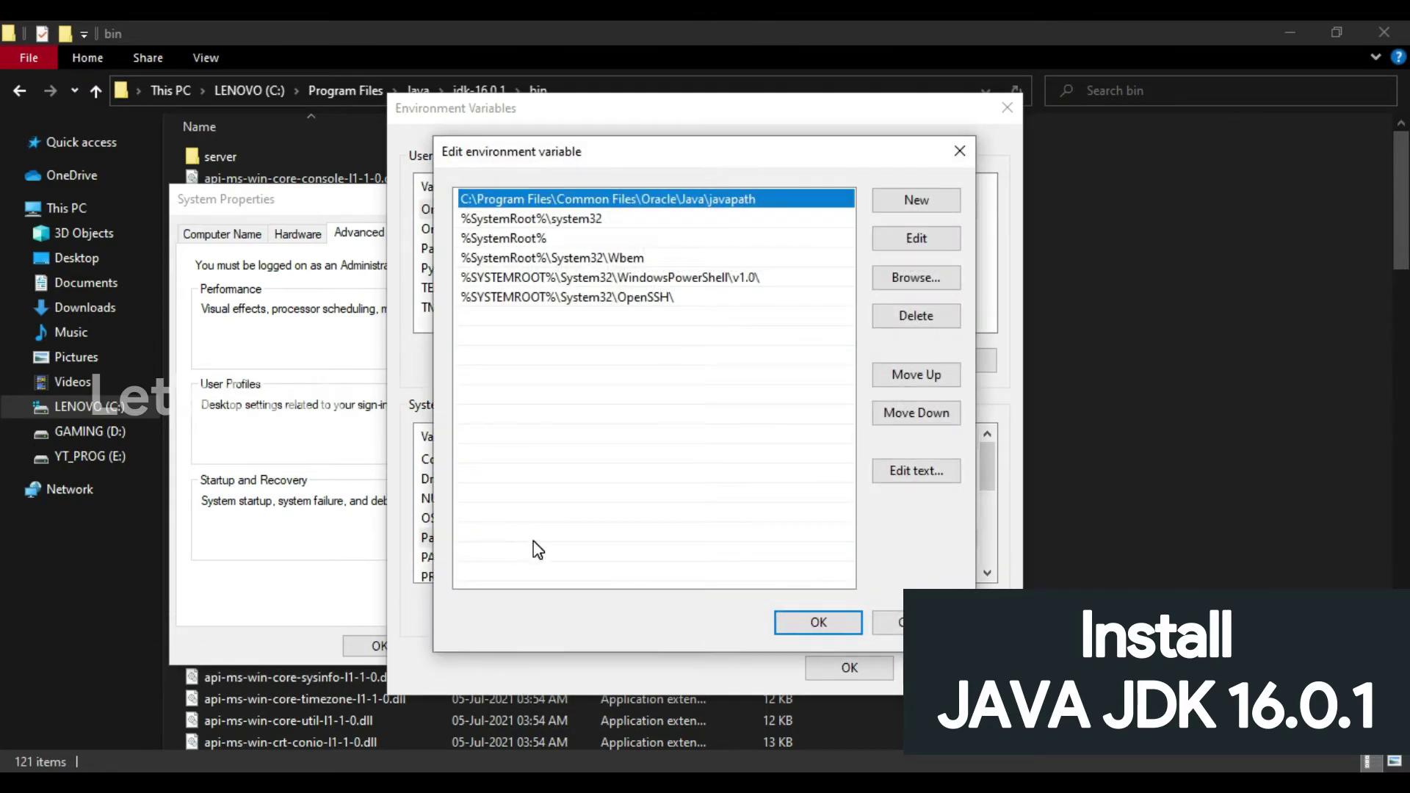
click(944, 205)
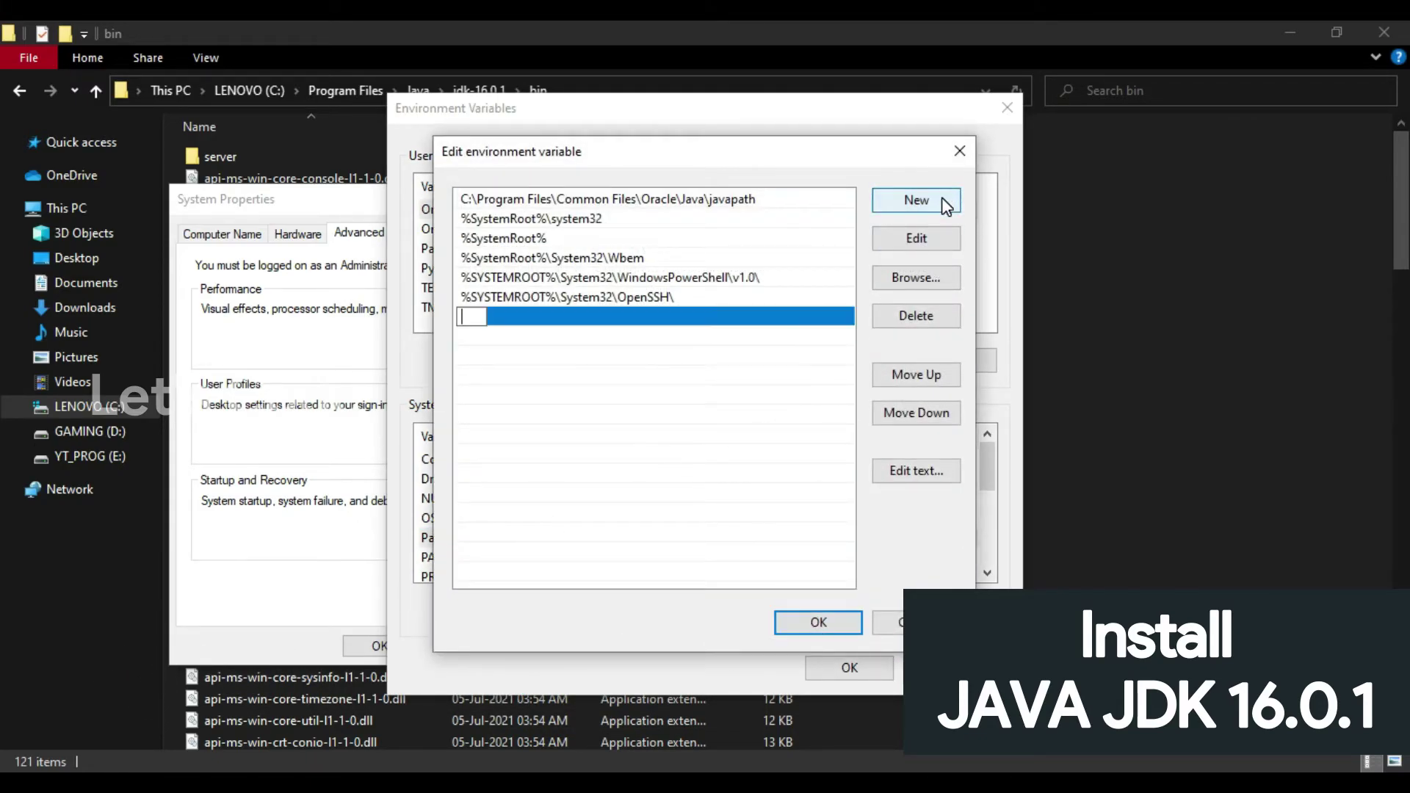
key(ctrl+v)
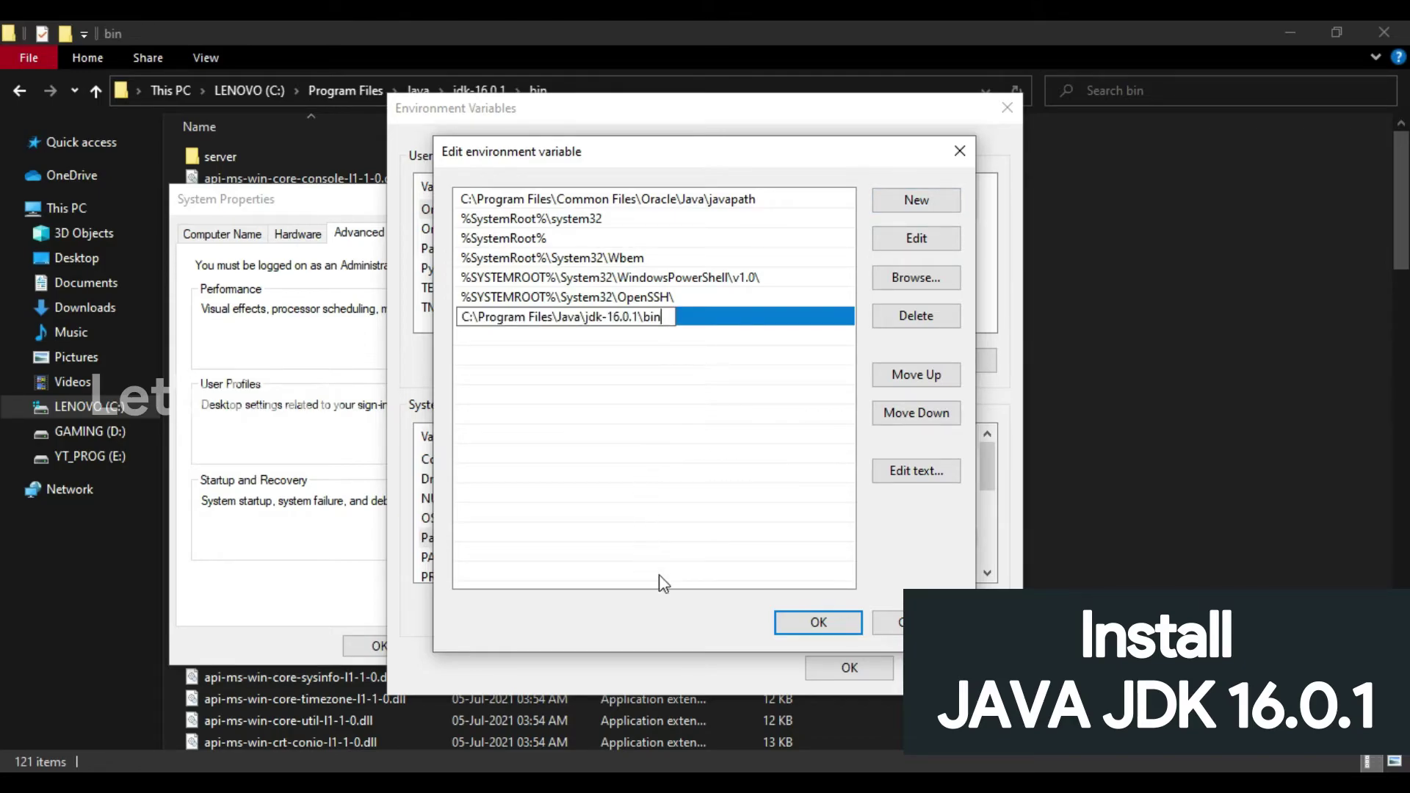
click(783, 619)
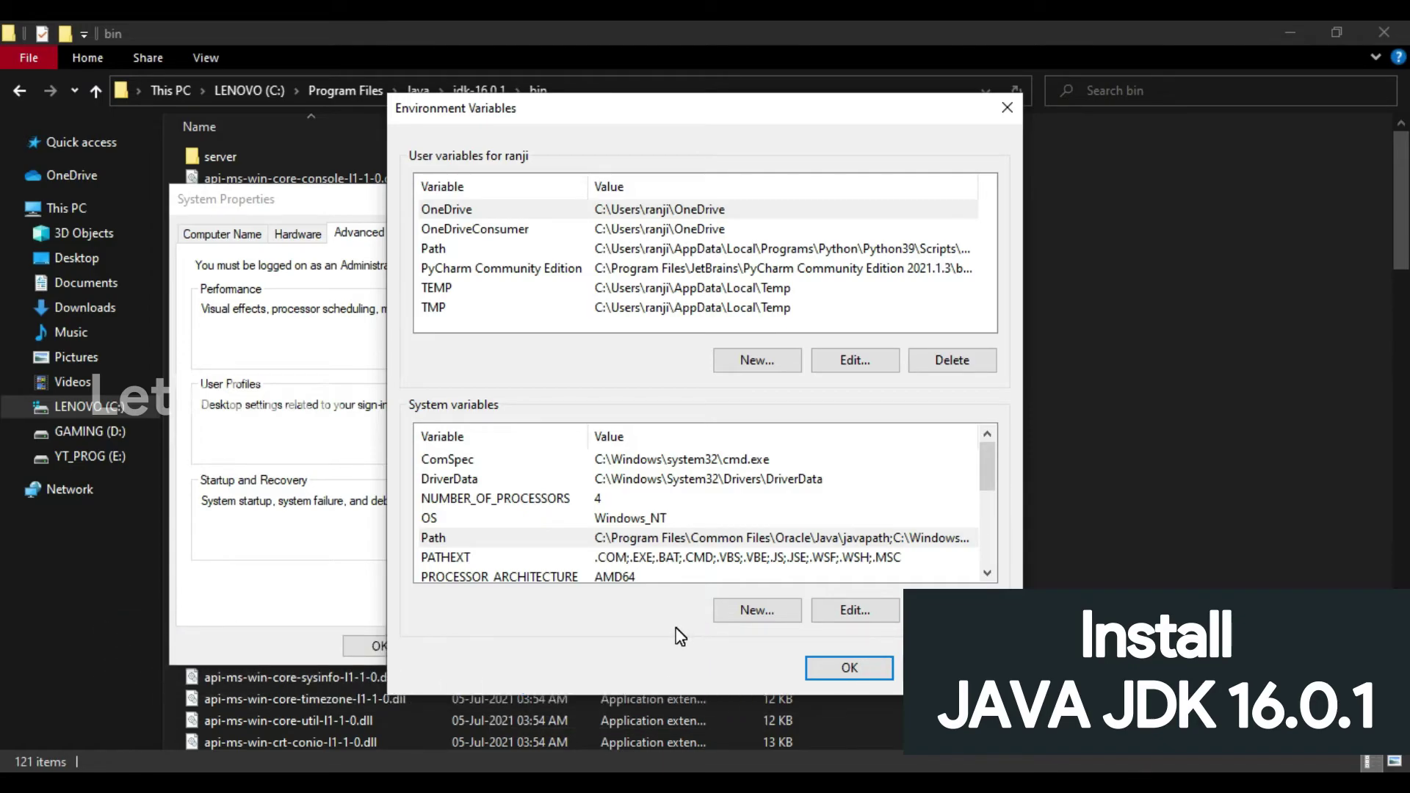
- Add a new system variable JAVA_HOME with value C:\Program Files\Java\jdk-16.0.1\bin
click(719, 621)
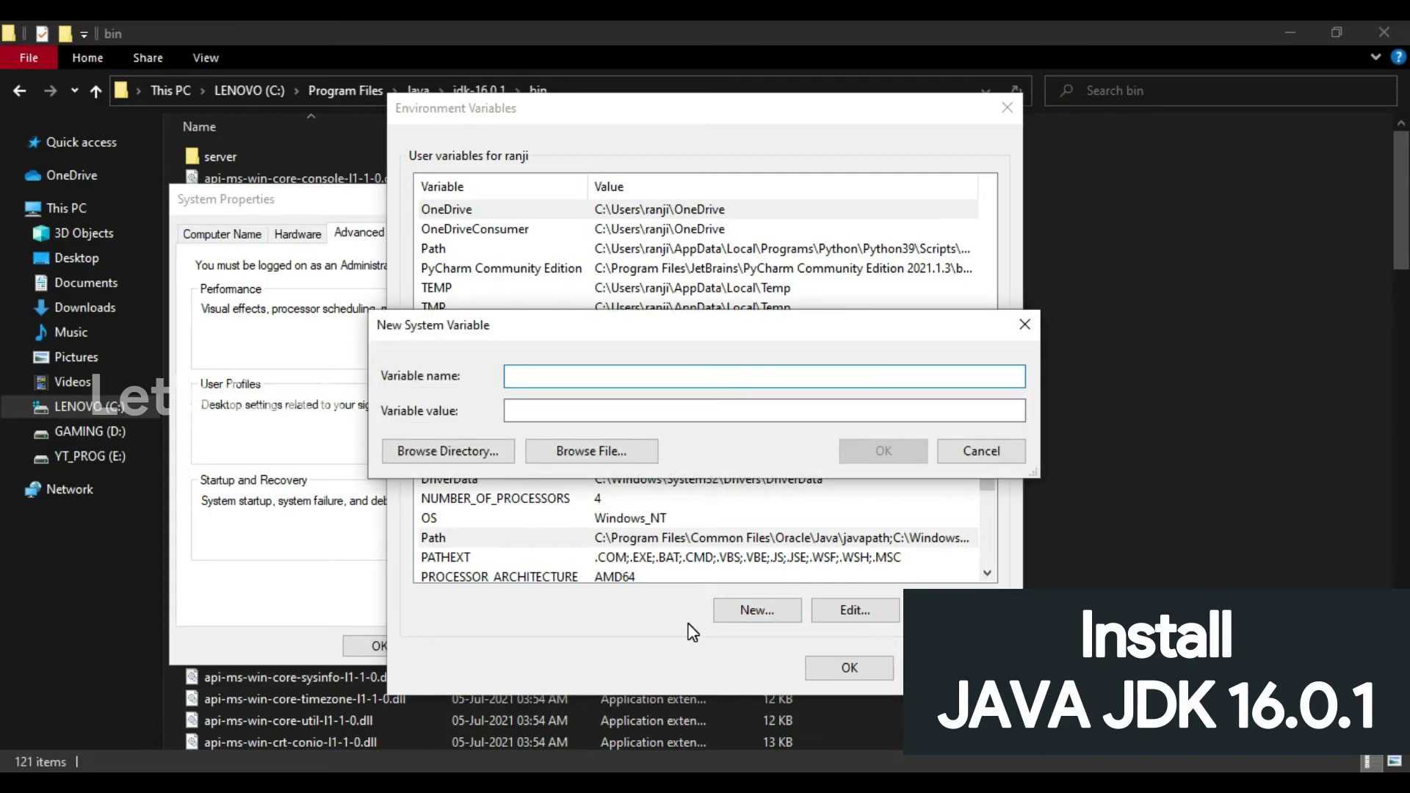
text(JAVA_HOME)
key(Tab)
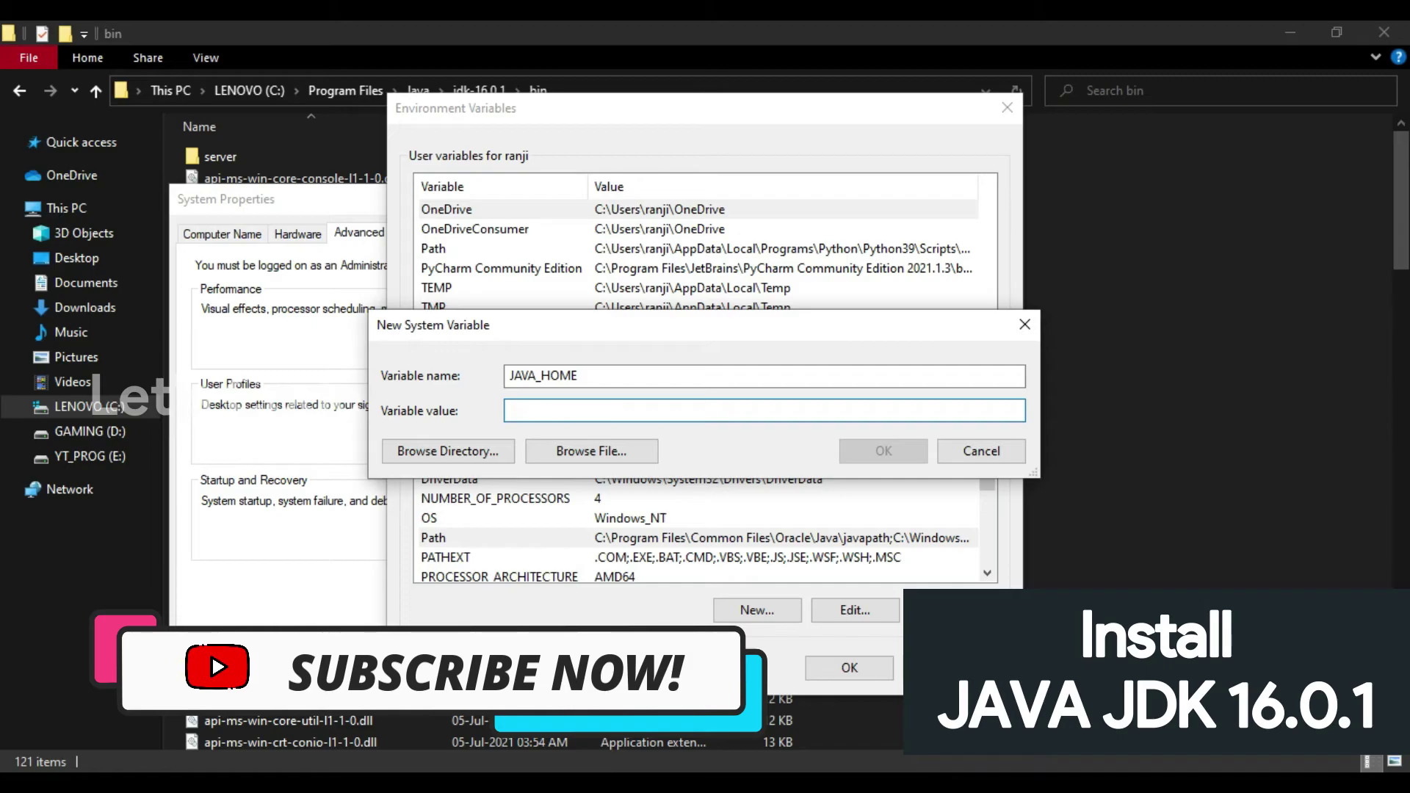
text(C:\Program Files\Java\jdk-16.0.1\bin)
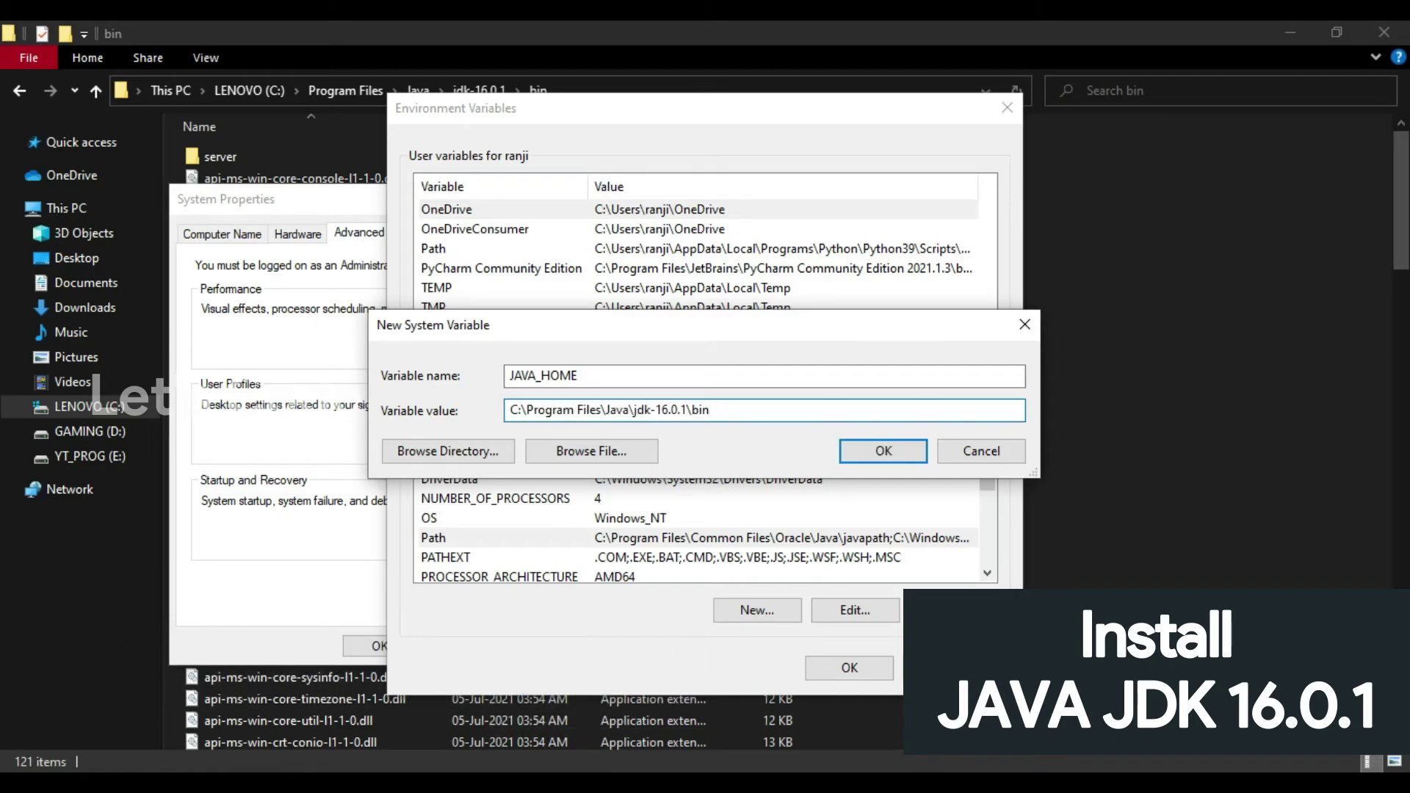
click(852, 451)
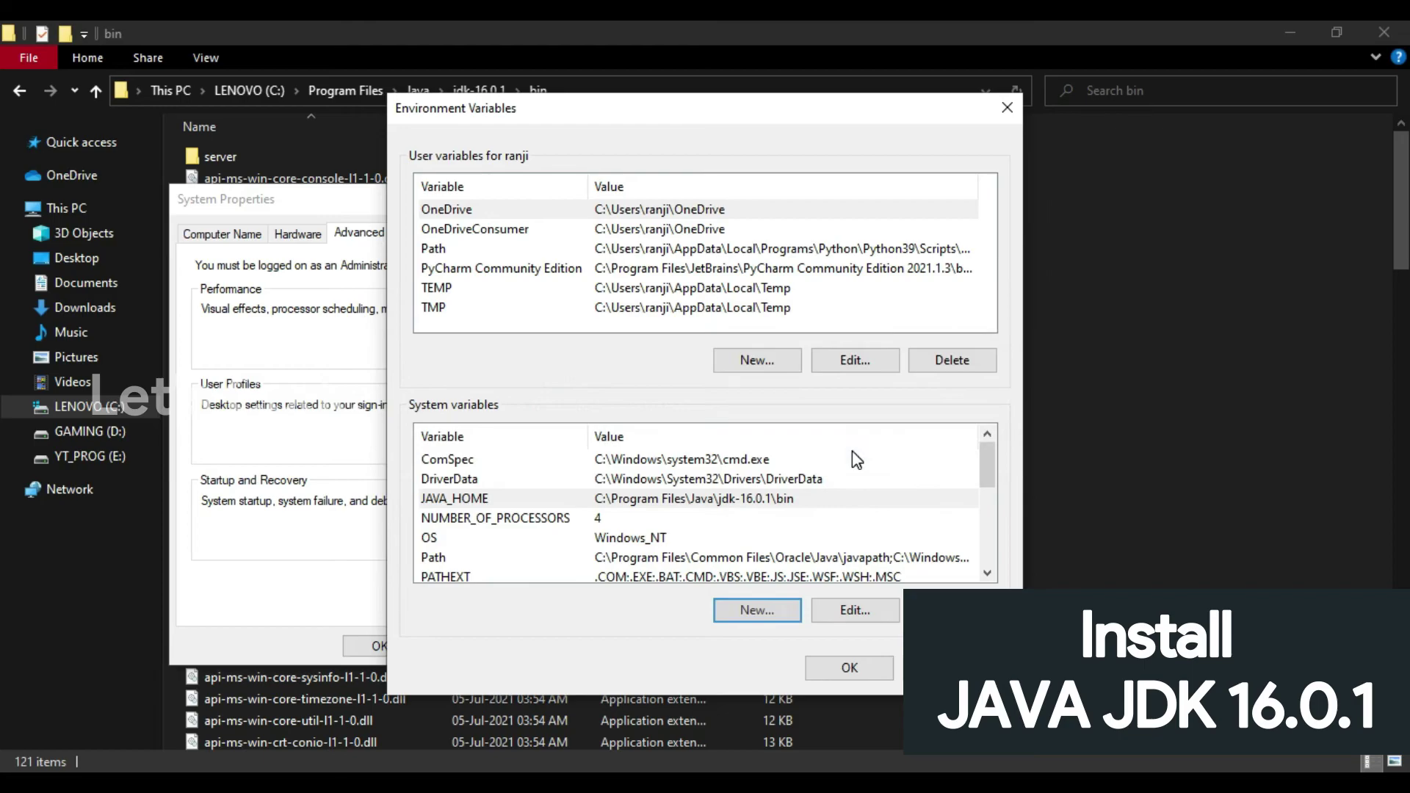
- Apply the changes, close Environment Variables and System Properties, and minimize File Explorer
click(847, 673)
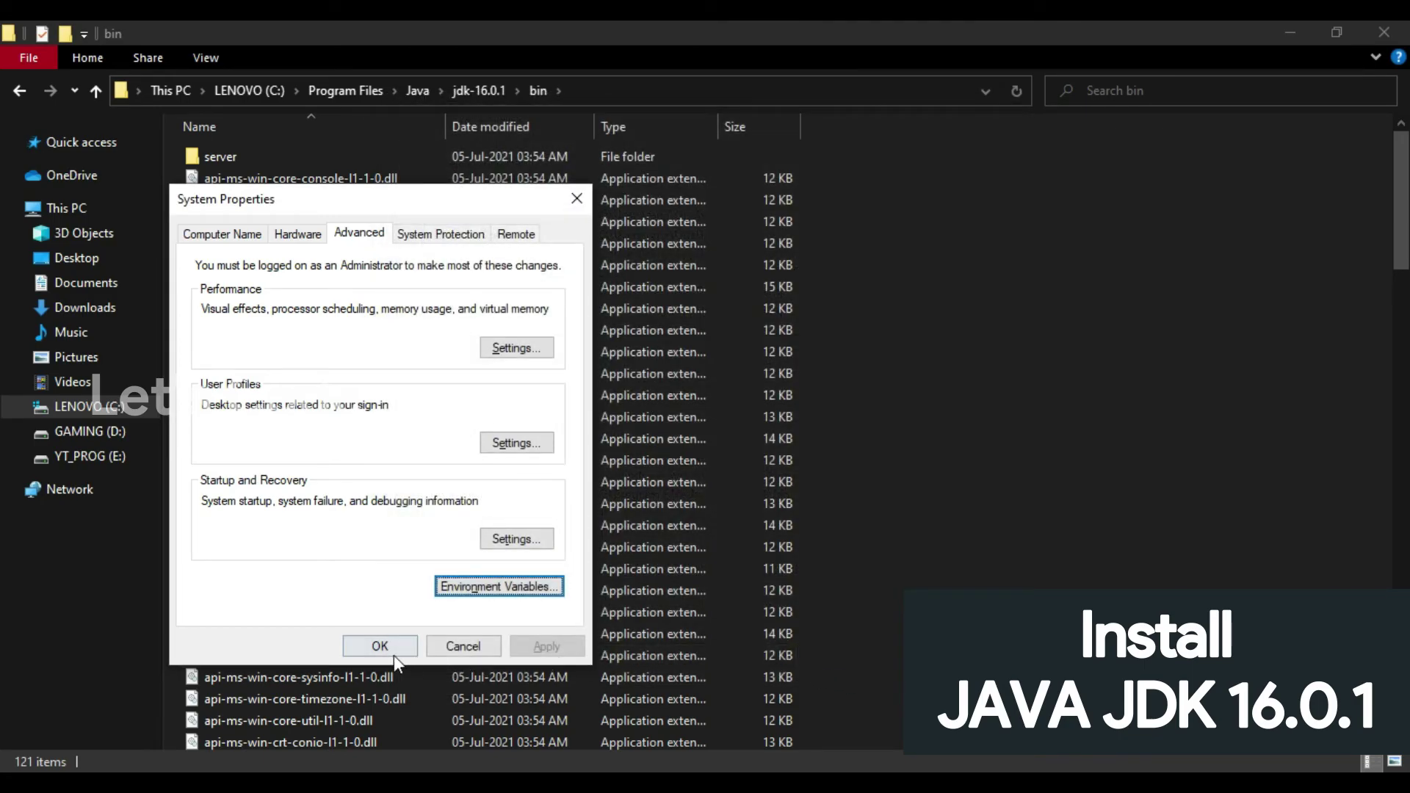
click(380, 646)
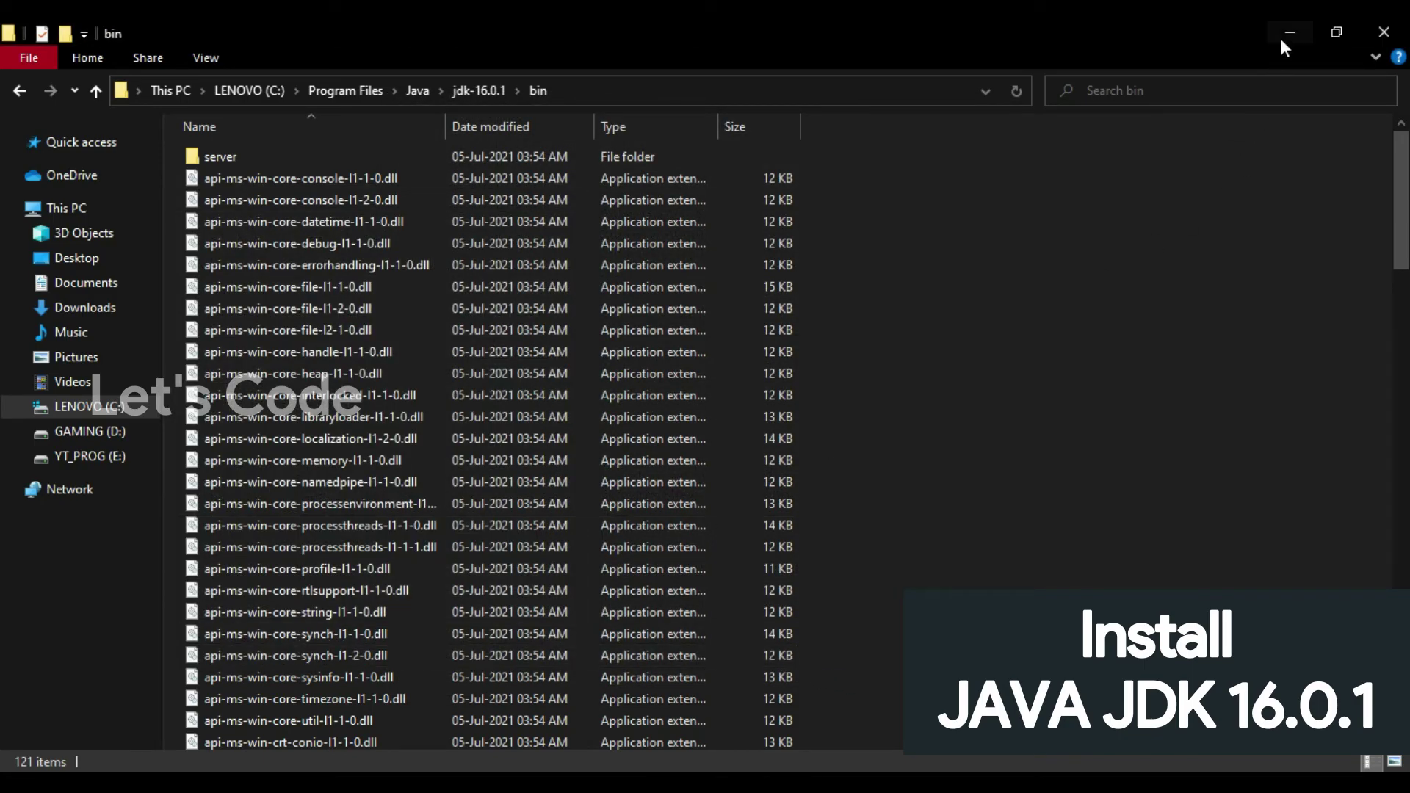
click(1281, 29)
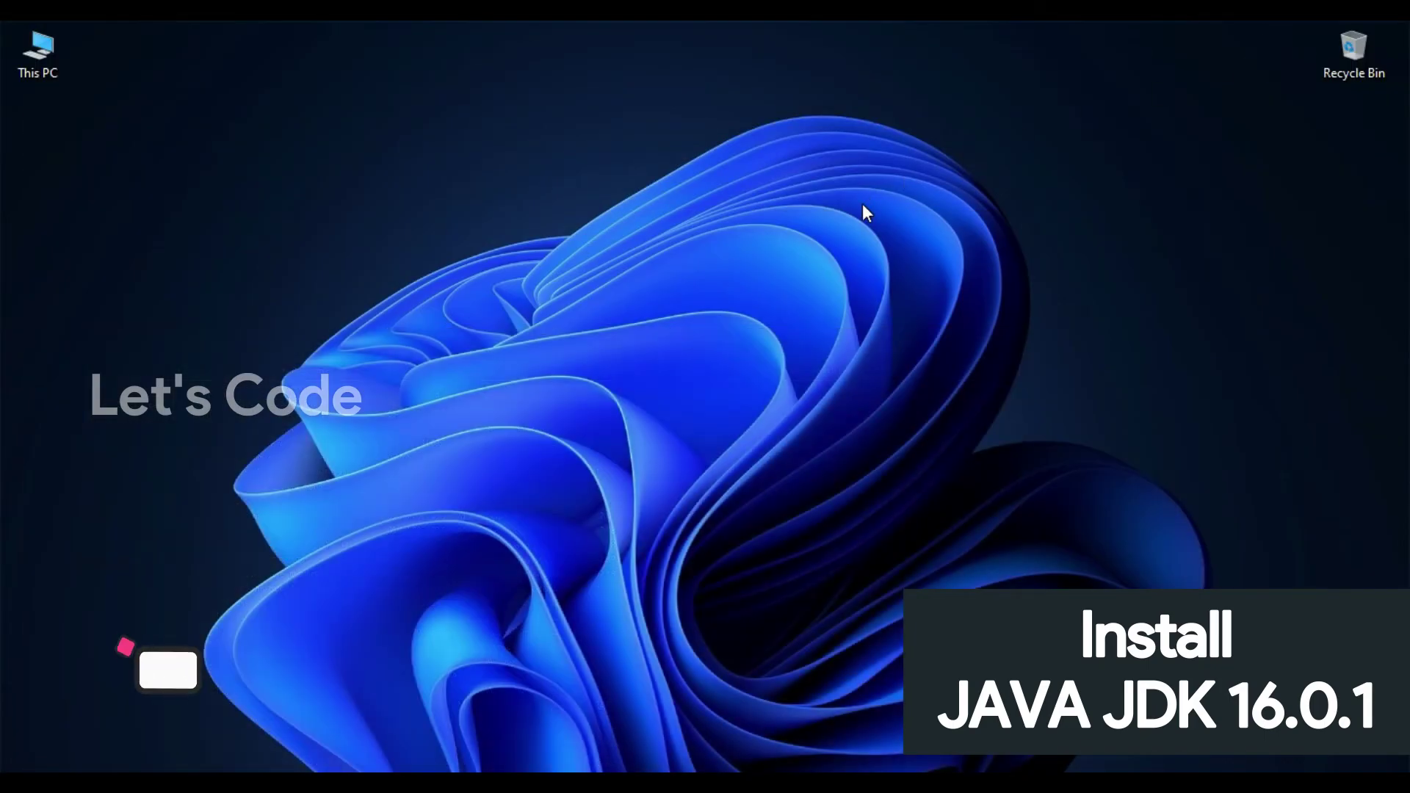
- Run java --version in a new Command Prompt, confirming it reports java 16.0.1 (2021-04-20)
key(super)
text(cmd)
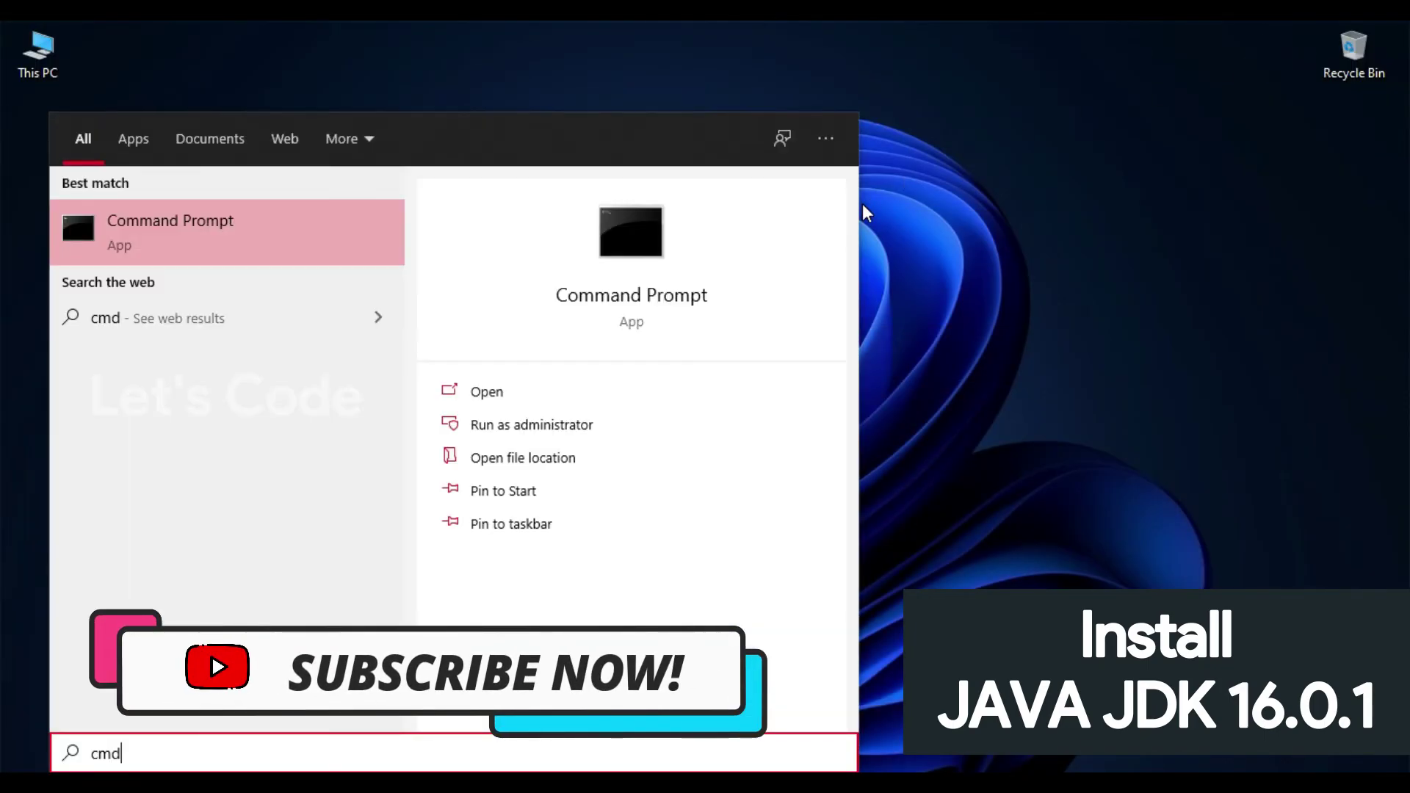
key(Return)
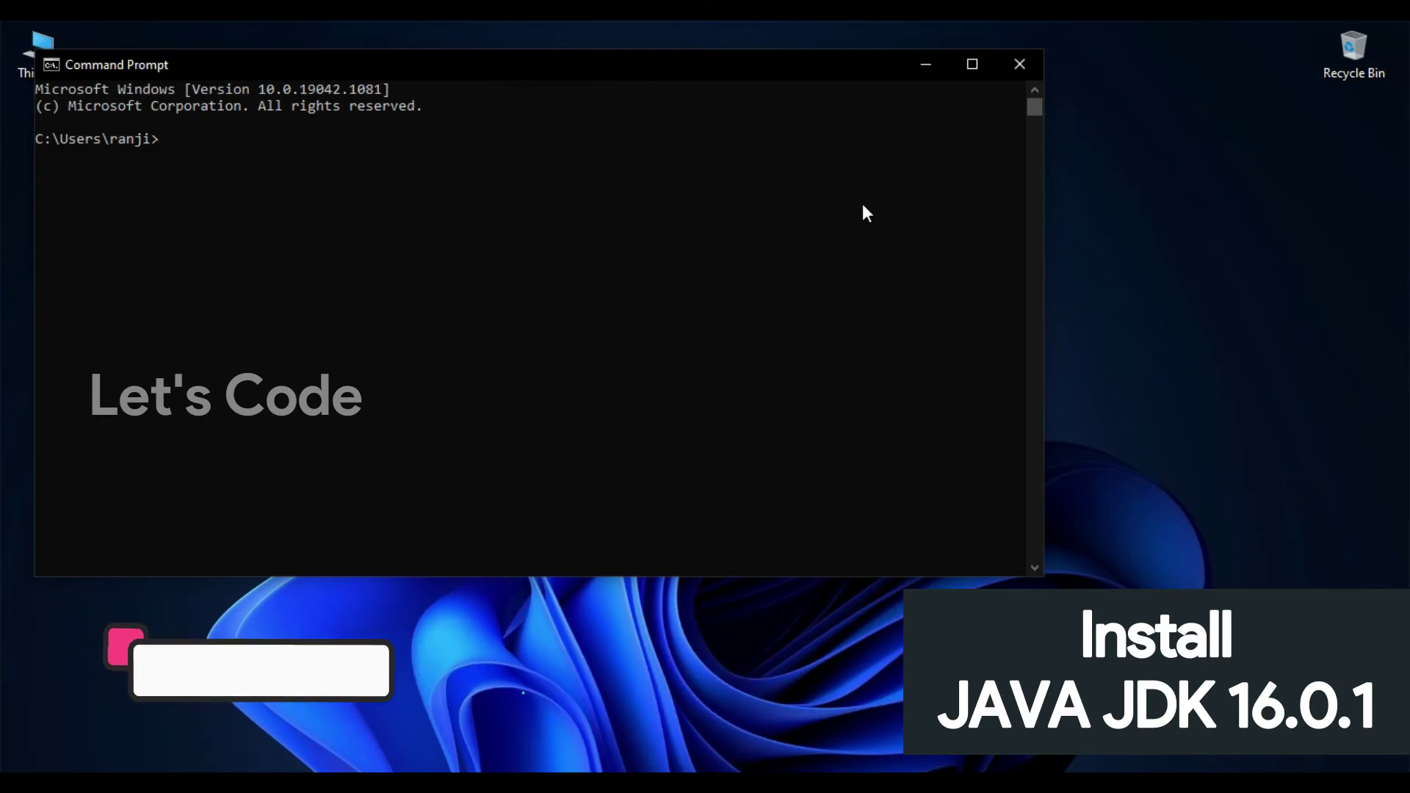
text(java --version)
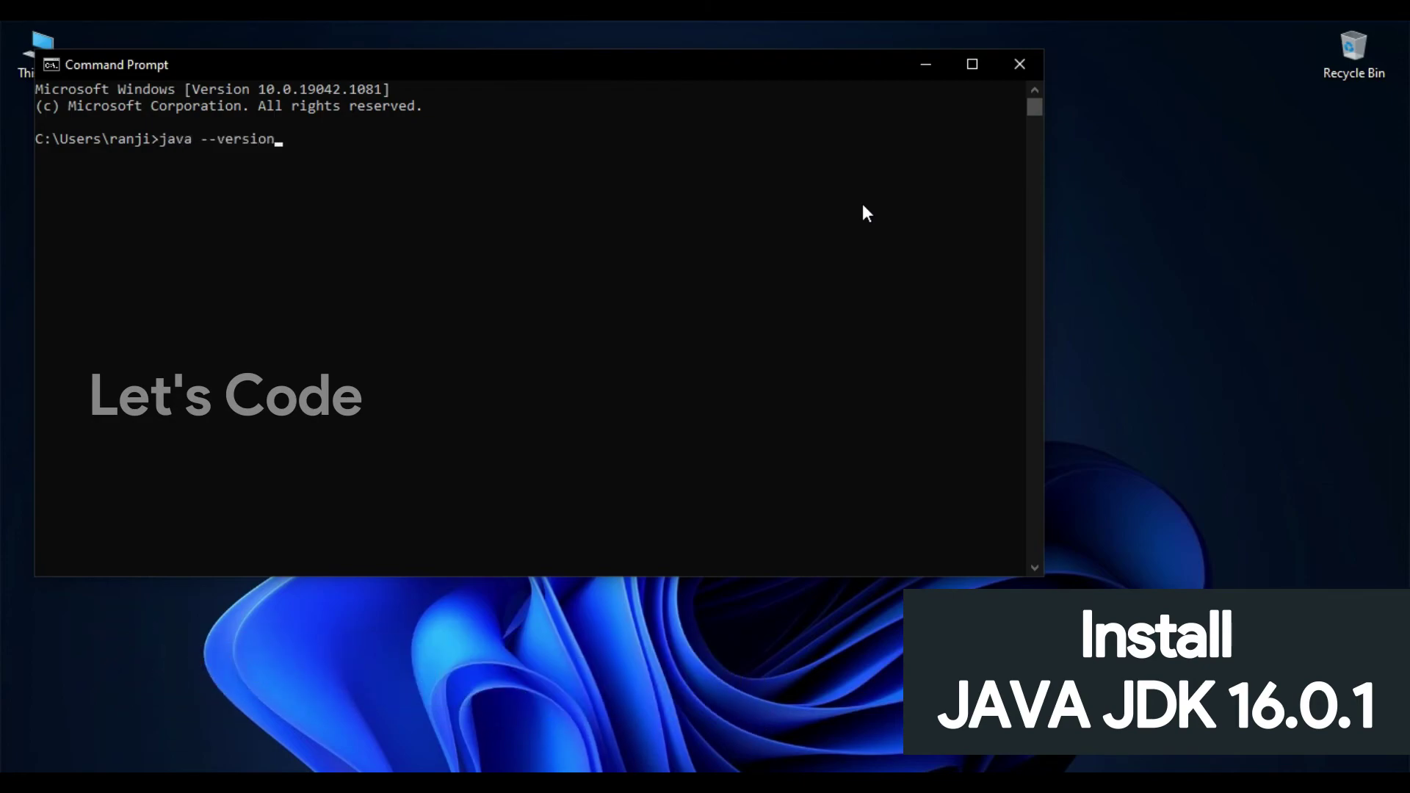
key(Return)
drag(800, 73, 969, 153)
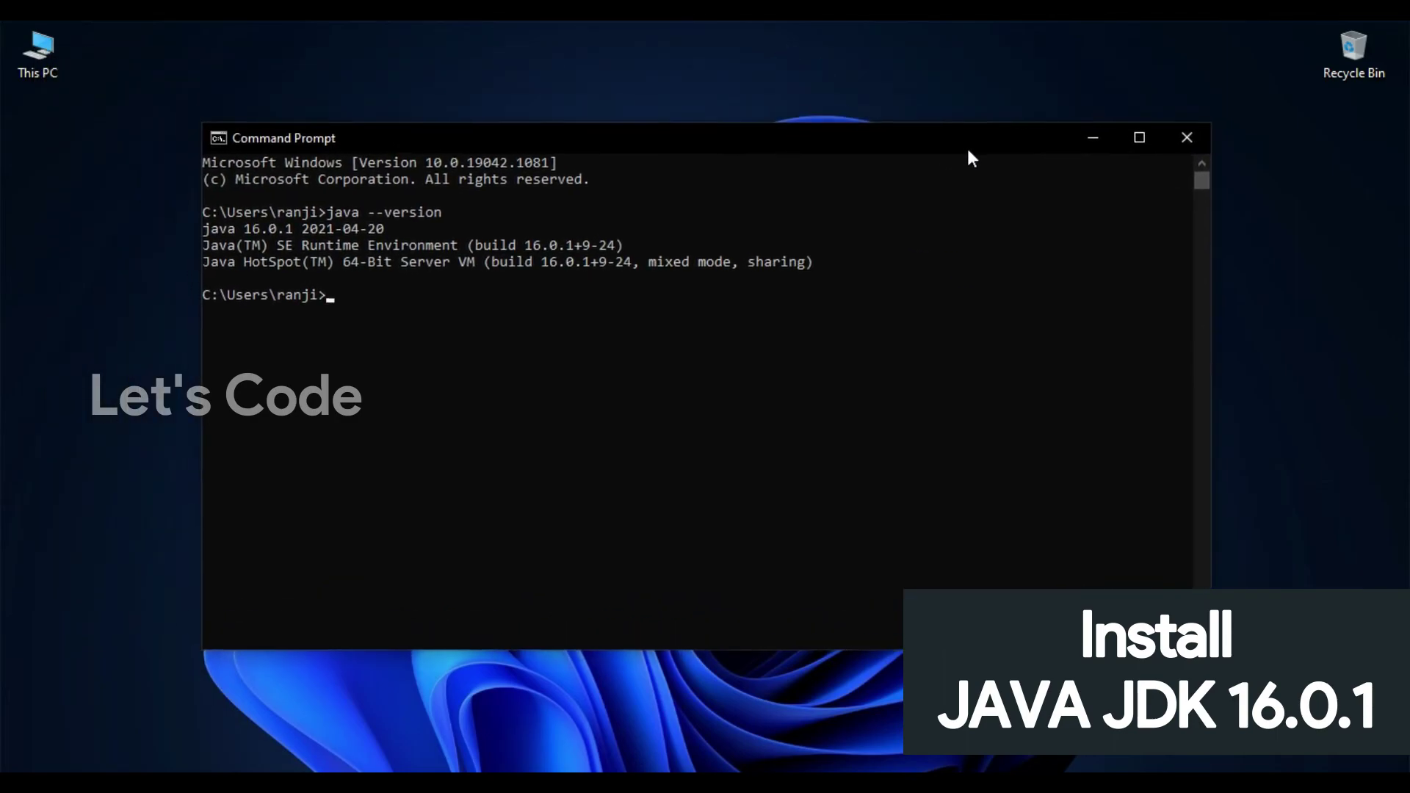